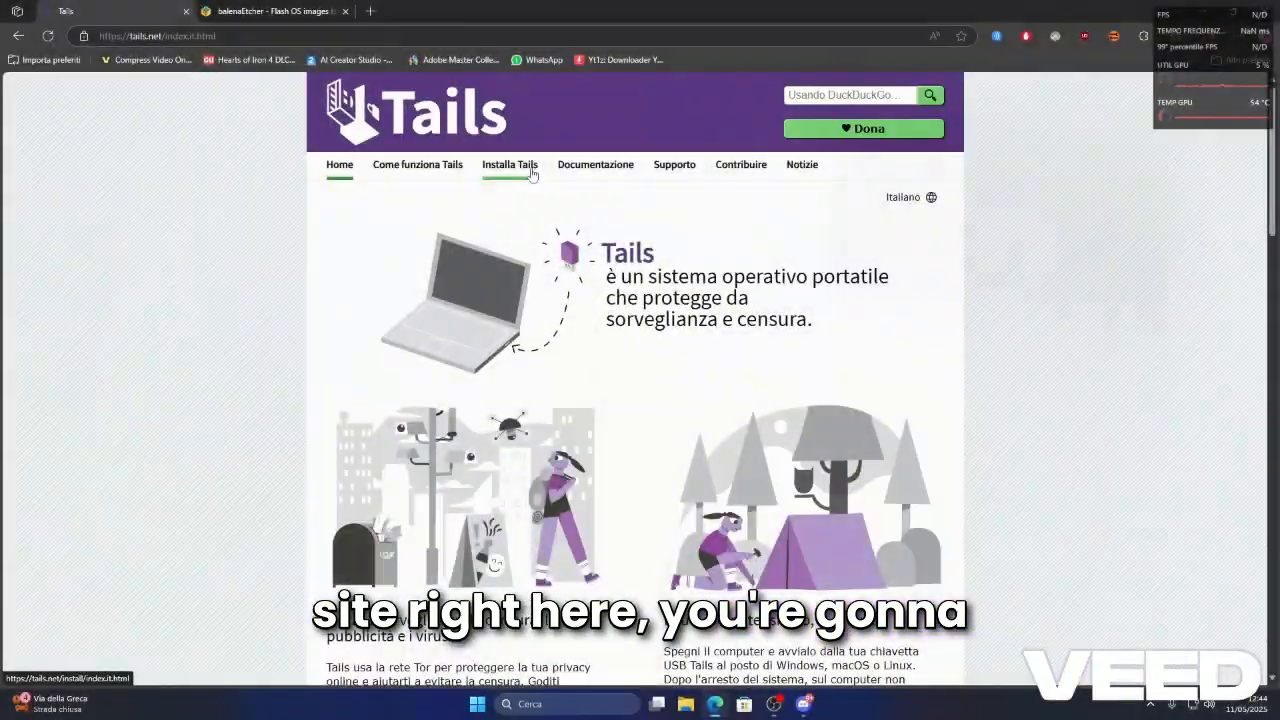
# Step: Open the Windows installation instructions on the Tails site and find the Tails USB image download section
pyautogui.click(531, 174)
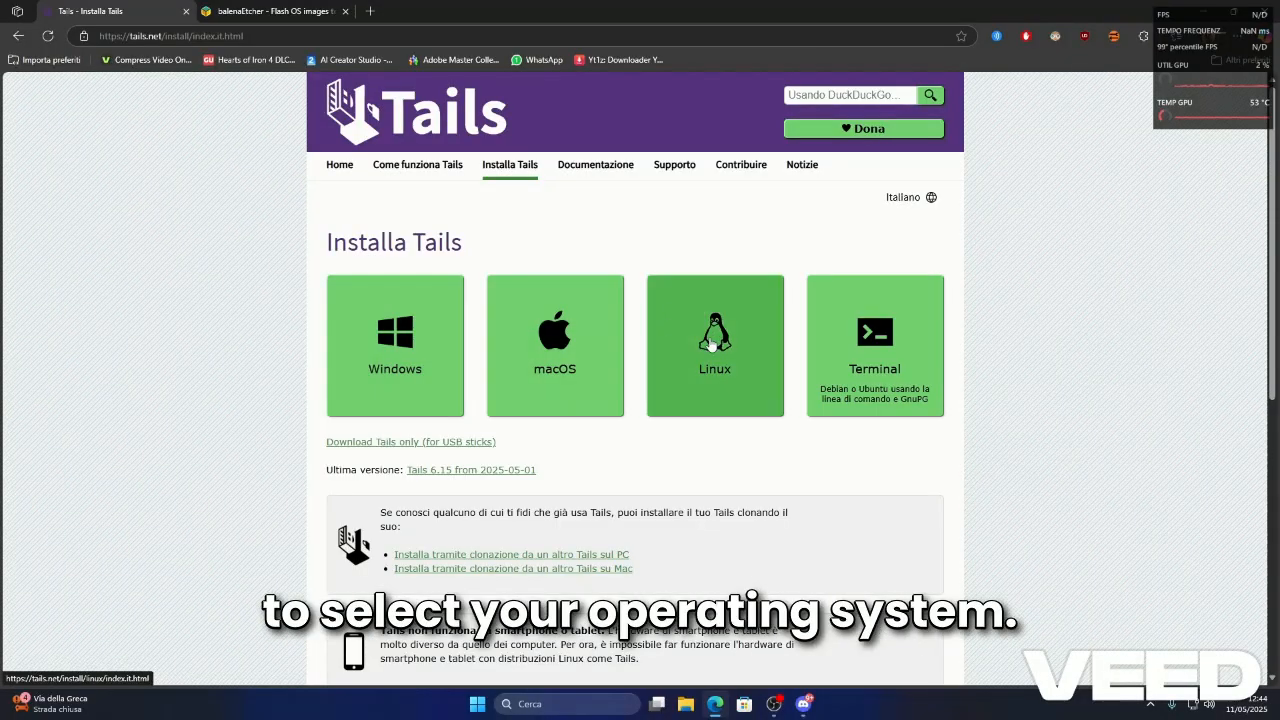
pyautogui.click(370, 358)
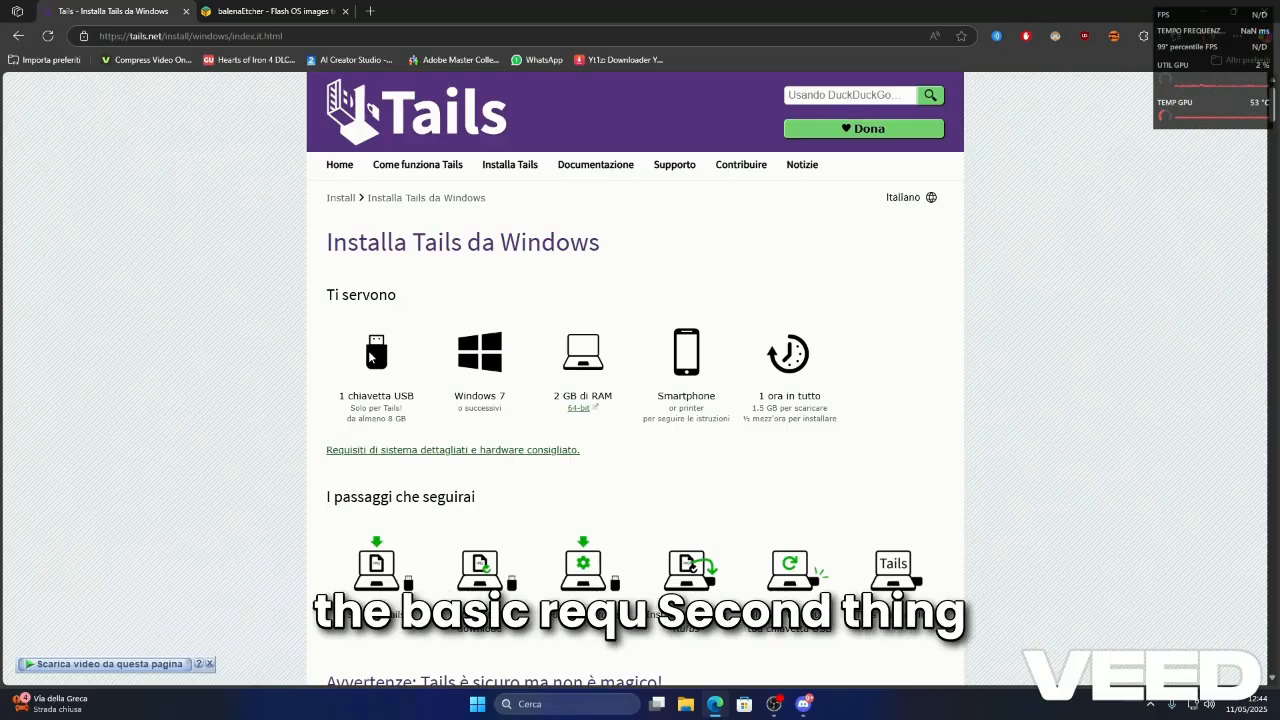
pyautogui.scroll(-10, 370, 358)
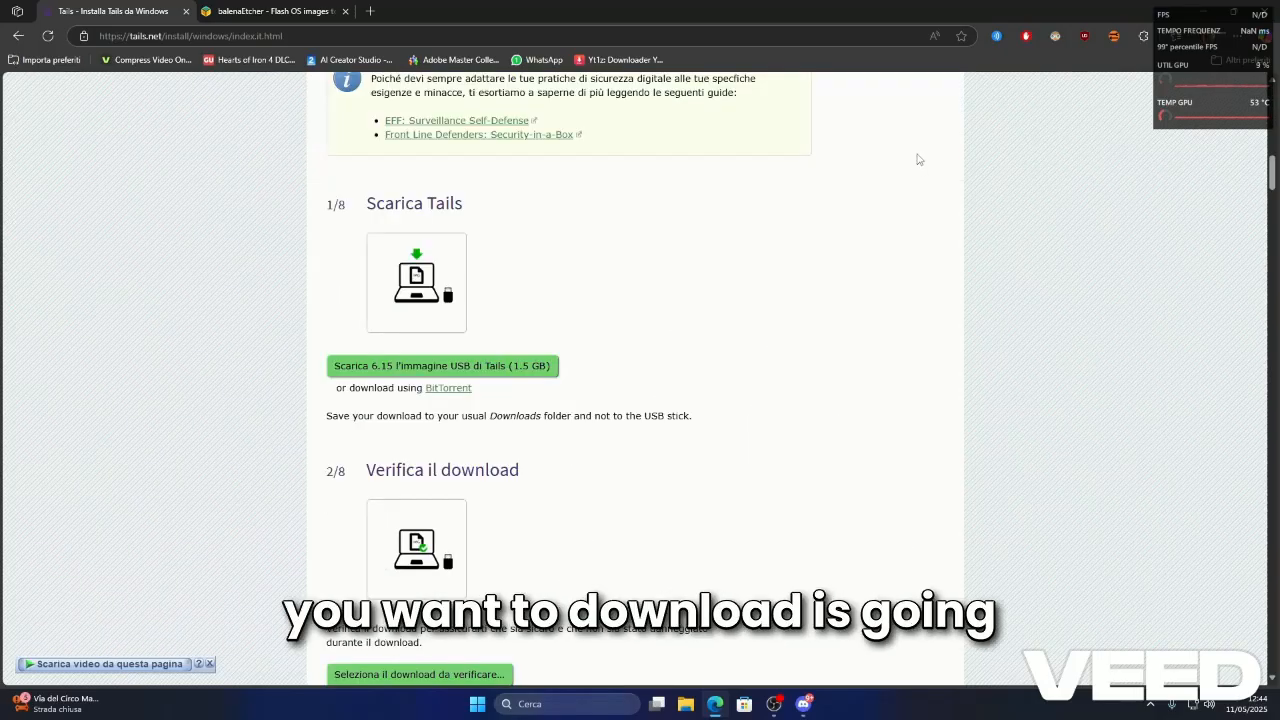
# Step: Switch to the balenaEtcher site and review its features and download options
pyautogui.click(310, 9)
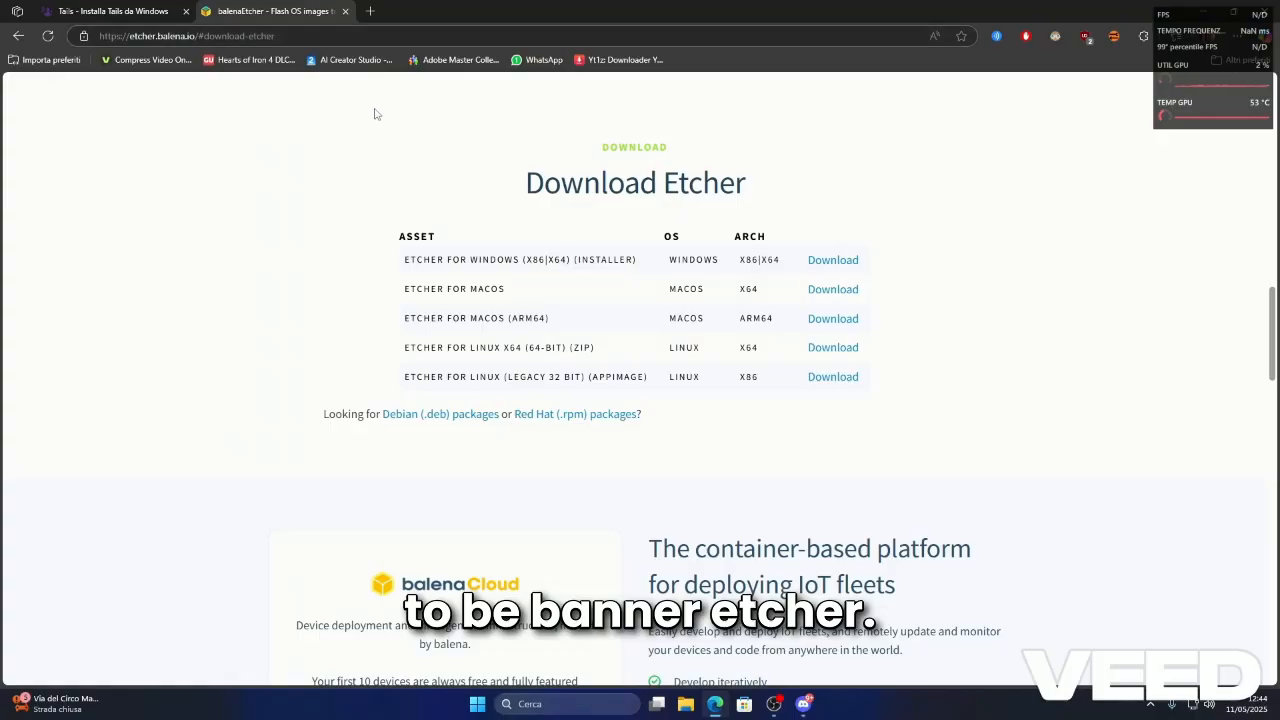
pyautogui.scroll(5, 397, 237)
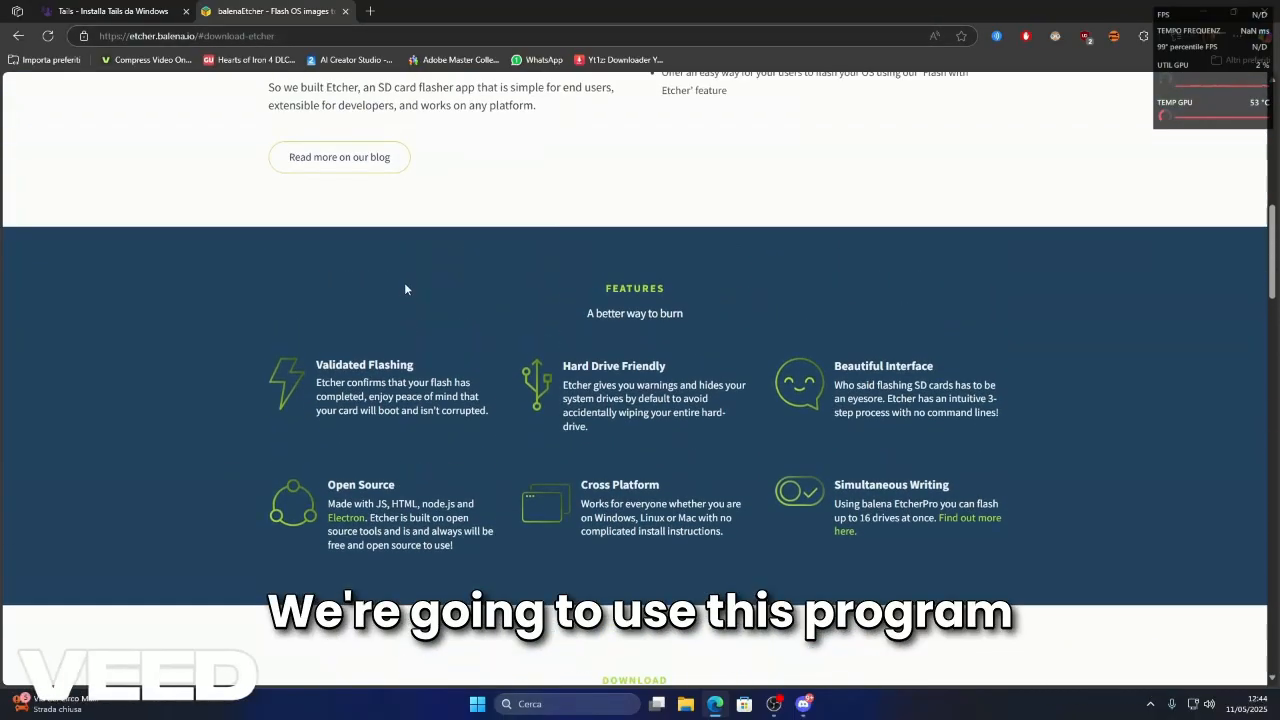
pyautogui.scroll(-4, 406, 274)
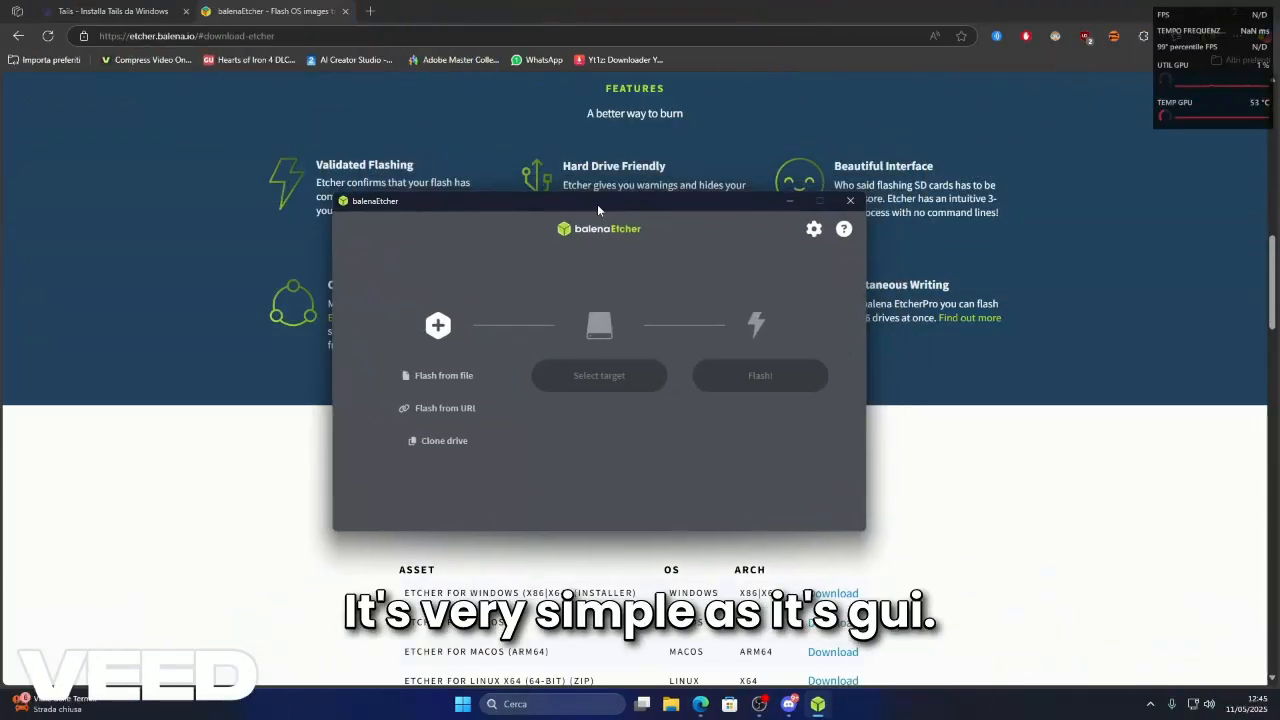
# Step: In balenaEtcher, load tails-amd64-6.14.2.iso from the Download folder as the image to flash
pyautogui.moveTo(597, 208); pyautogui.dragTo(694, 198)
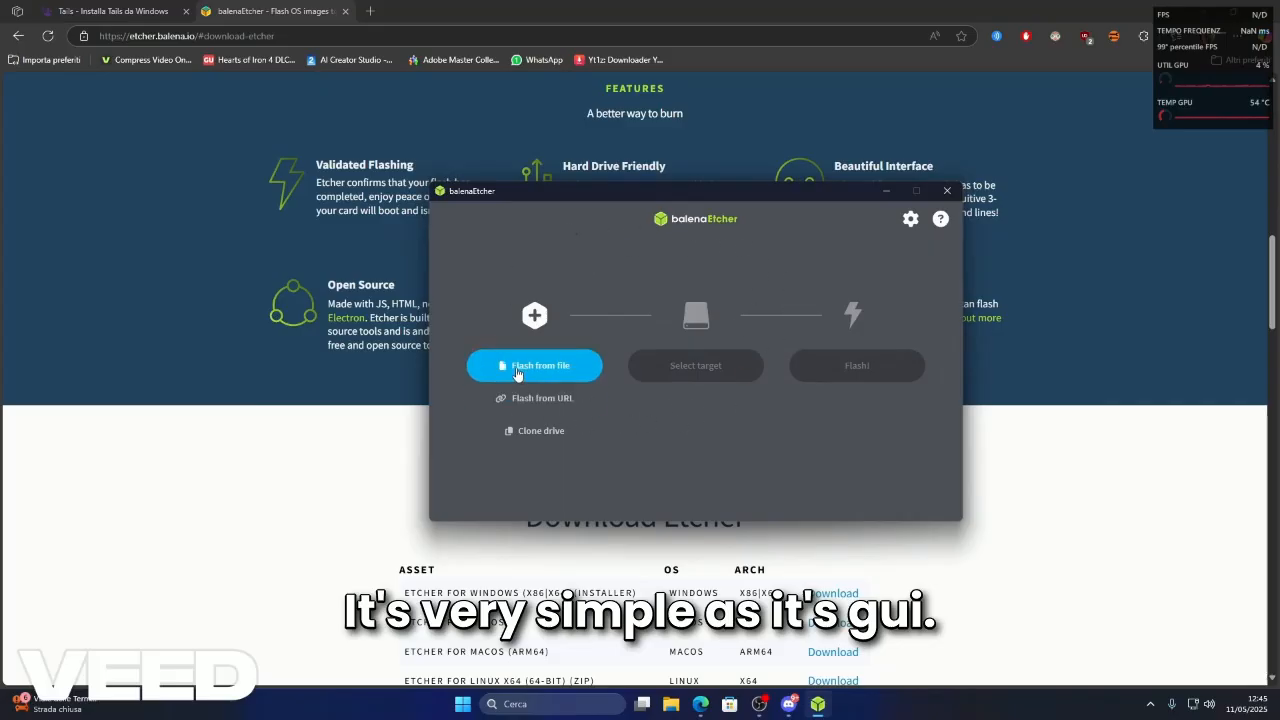
pyautogui.moveTo(696, 190); pyautogui.dragTo(590, 186)
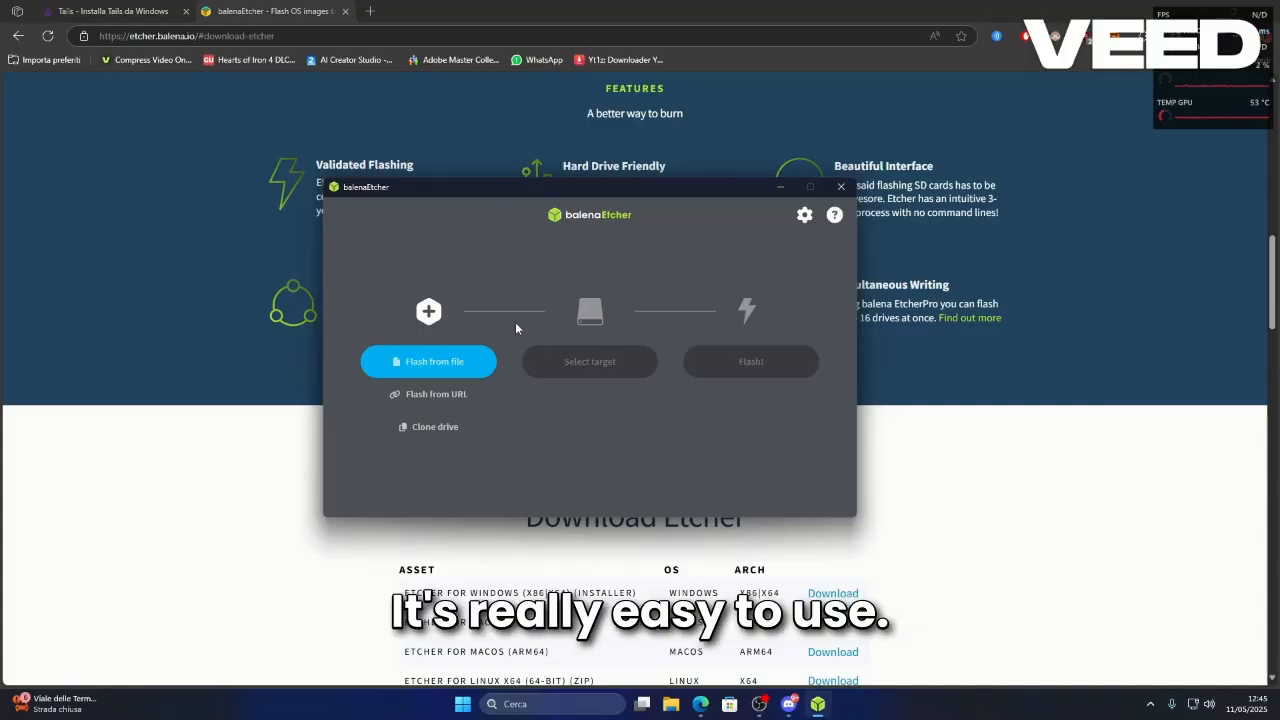
pyautogui.click(430, 361)
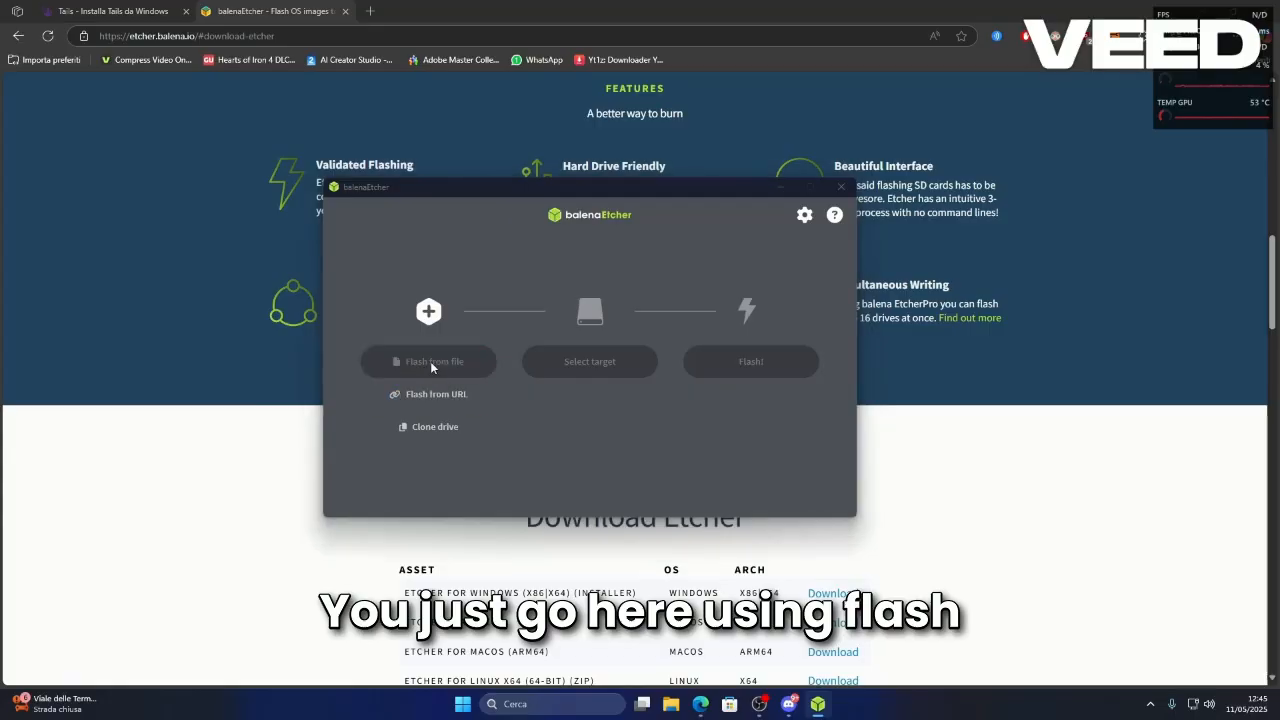
pyautogui.scroll(-1, 496, 380)
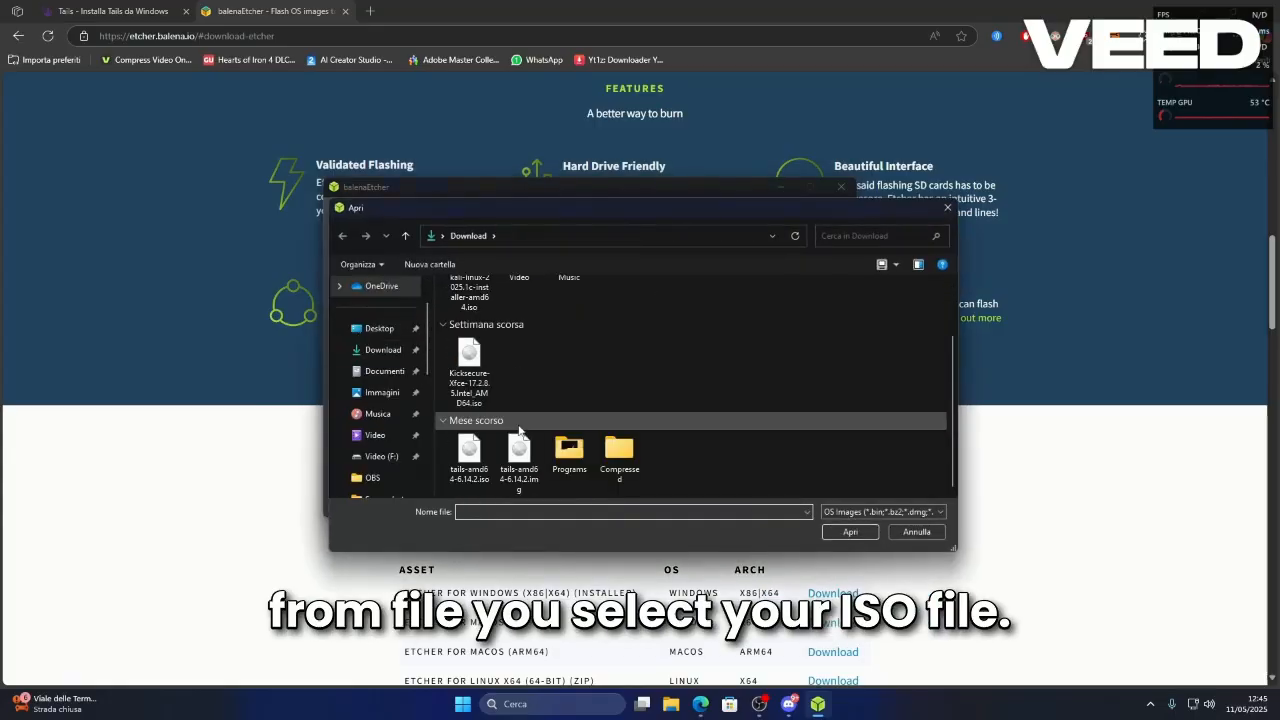
pyautogui.click(532, 466)
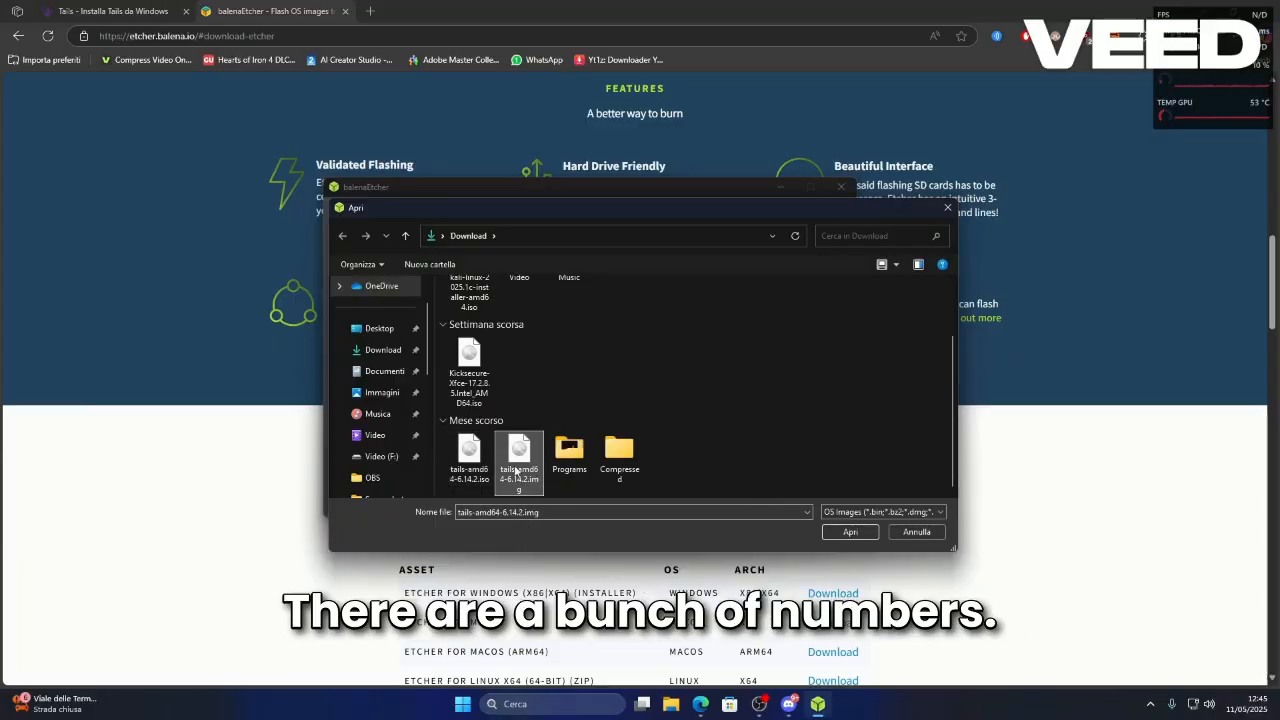
pyautogui.click(468, 465)
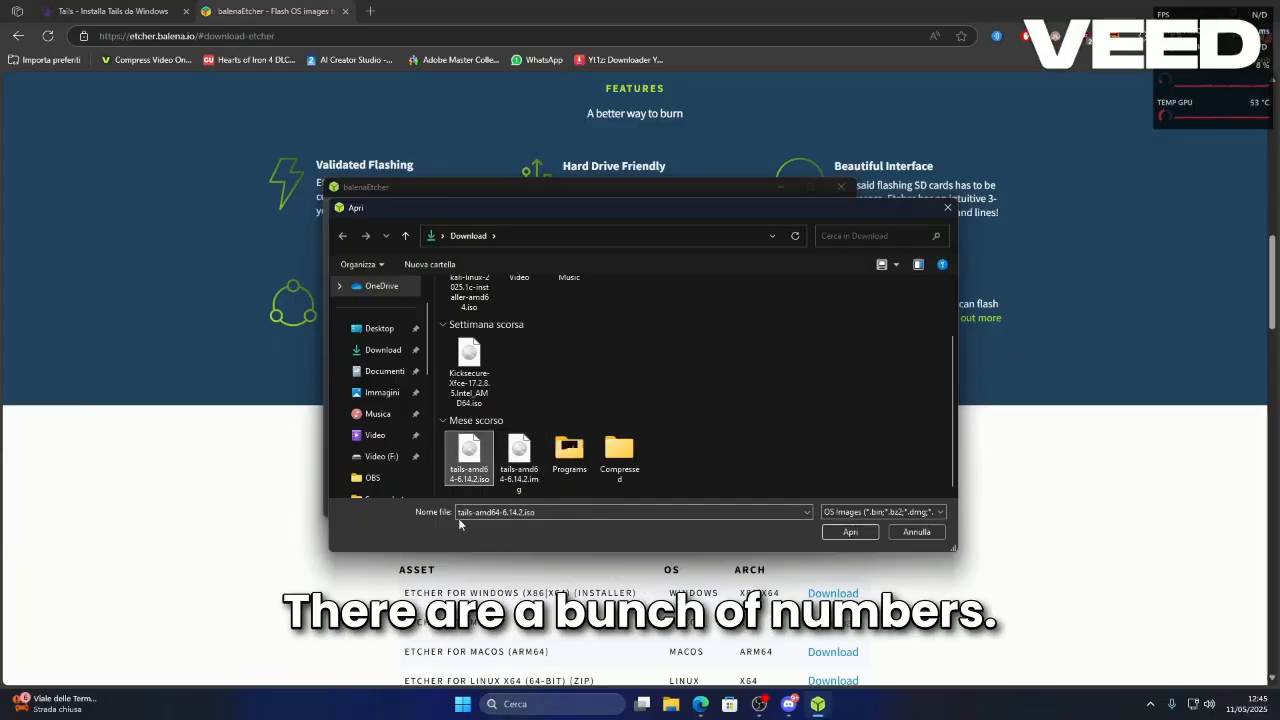
pyautogui.click(852, 532)
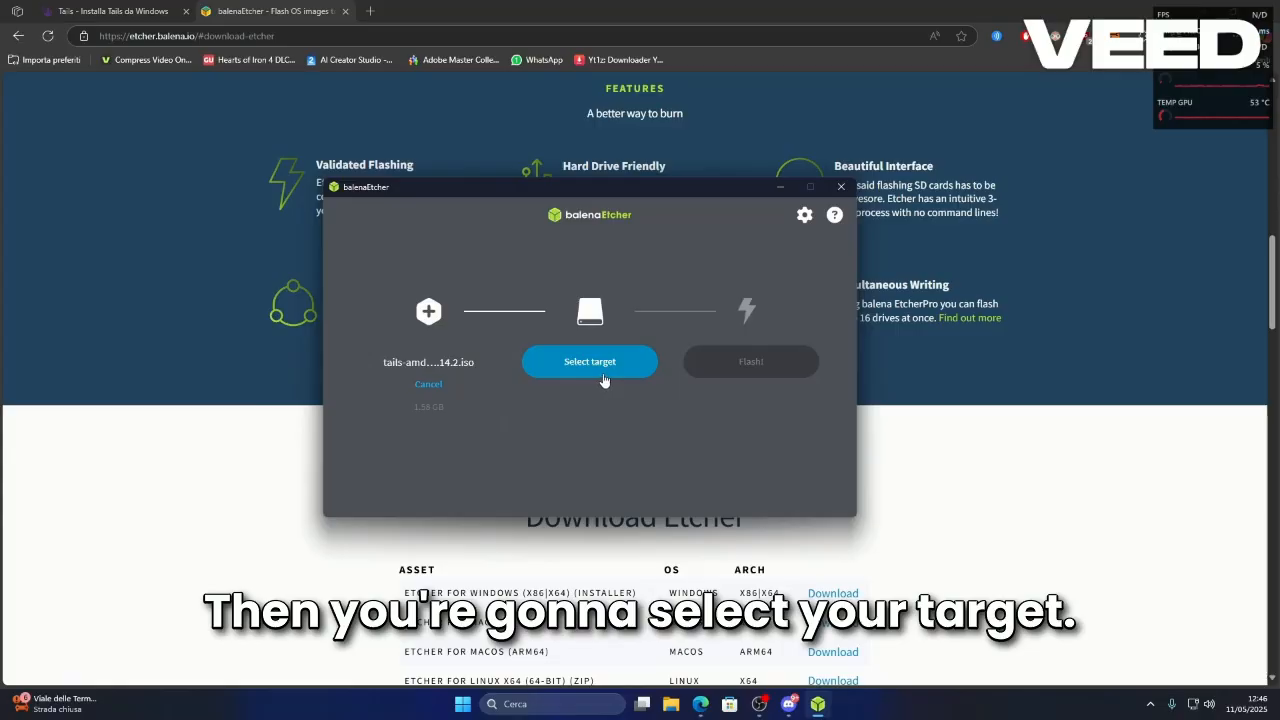
# Step: Review the drives available as flash targets and leave the selection without choosing one
pyautogui.click(602, 380)
pyautogui.click(410, 297)
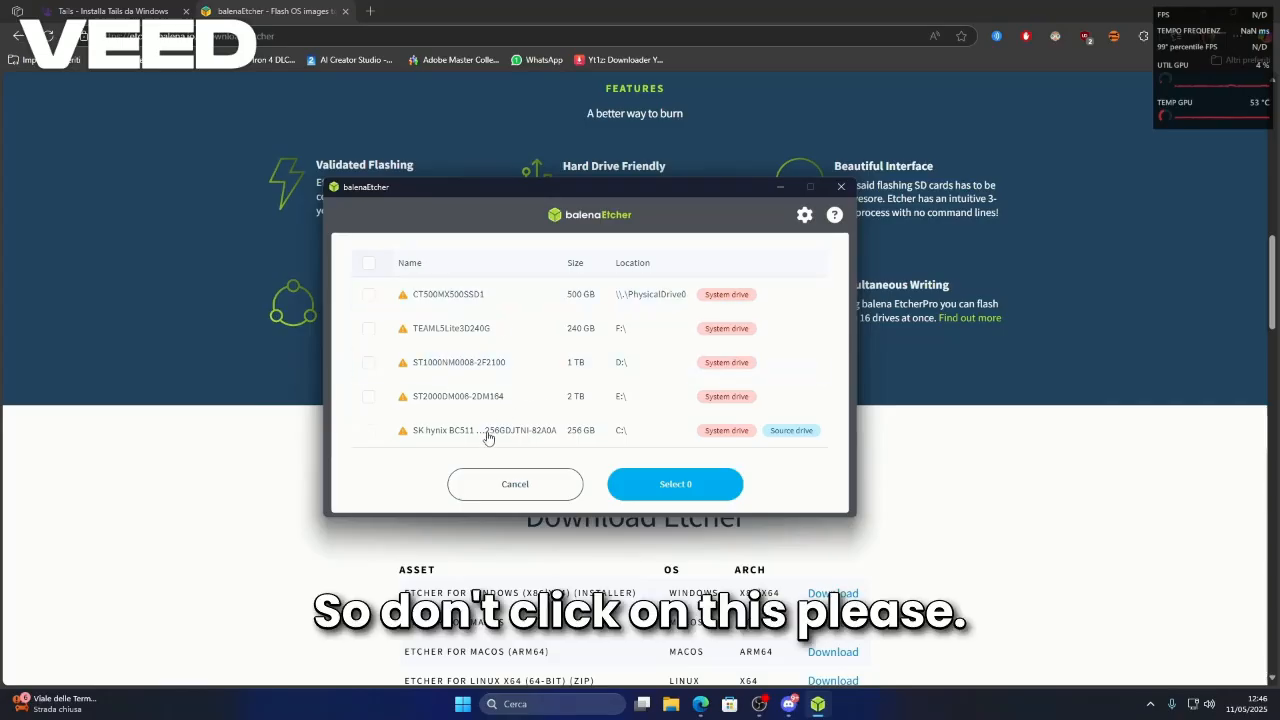
pyautogui.click(511, 477)
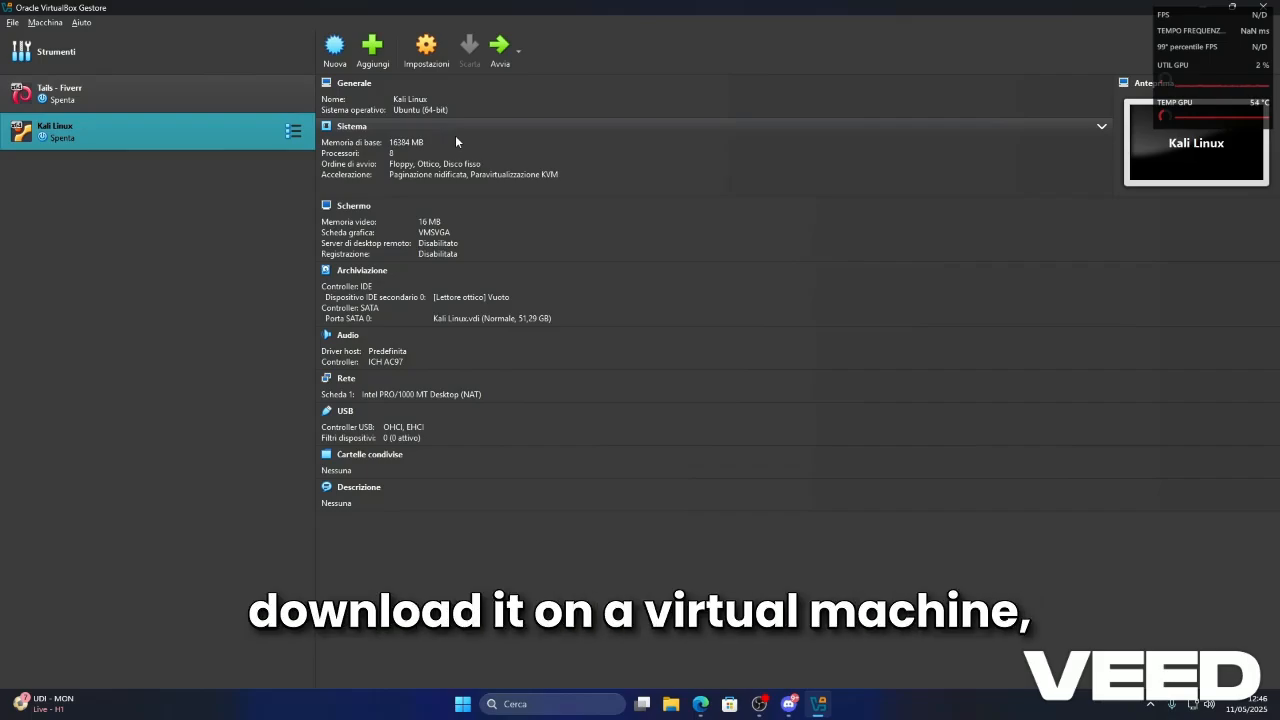
# Step: In VirtualBox, start a new virtual machine and name it "Tails Os YT"
pyautogui.click(337, 50)
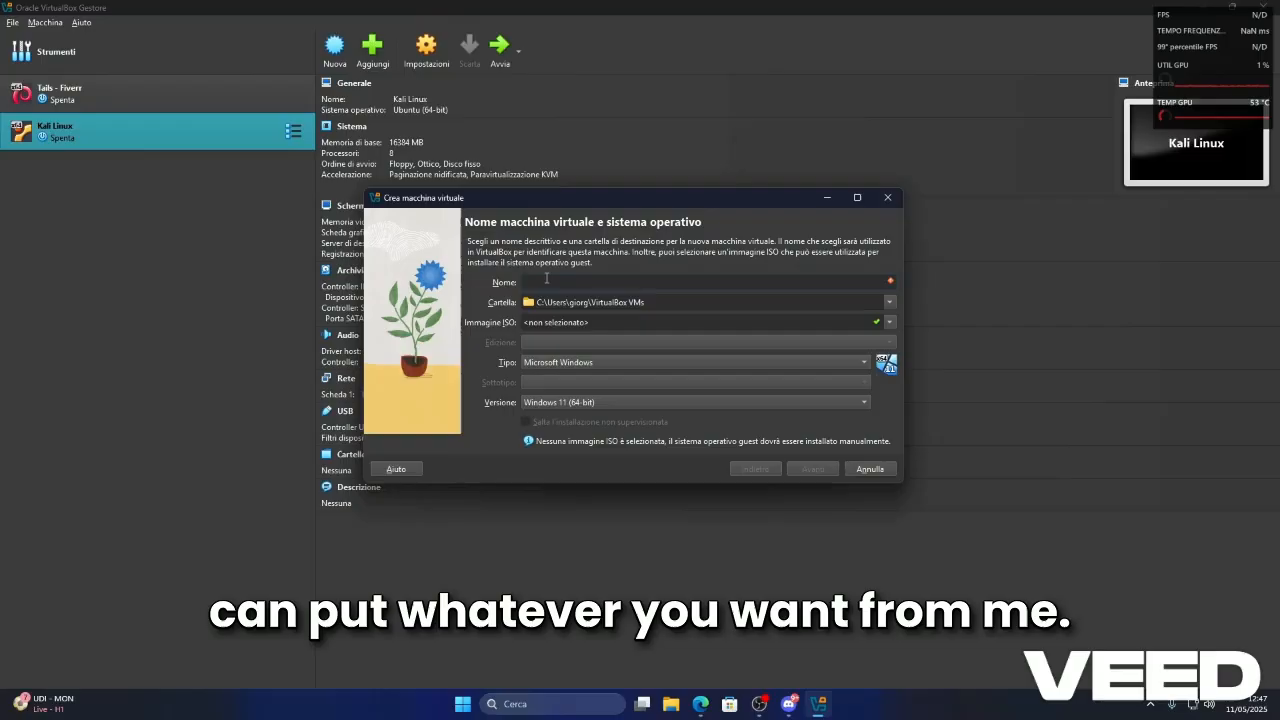
pyautogui.write('Tails O')
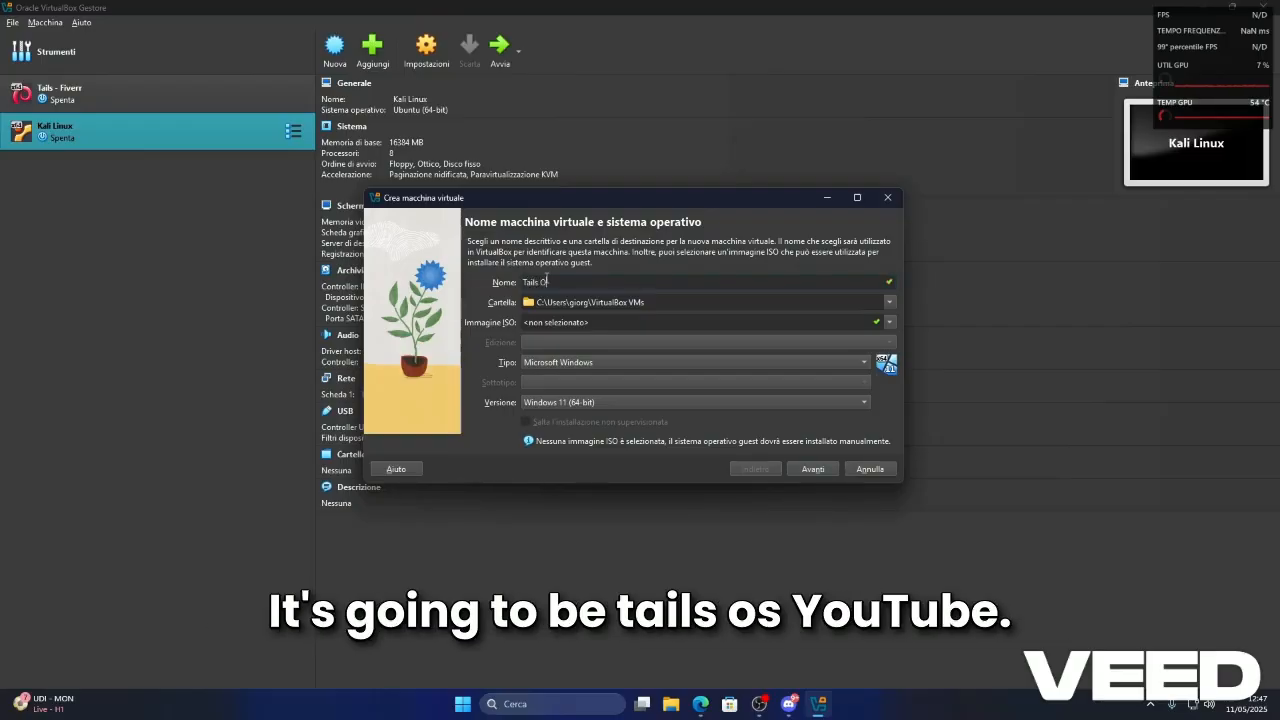
pyautogui.write('s TY')
pyautogui.write('U')
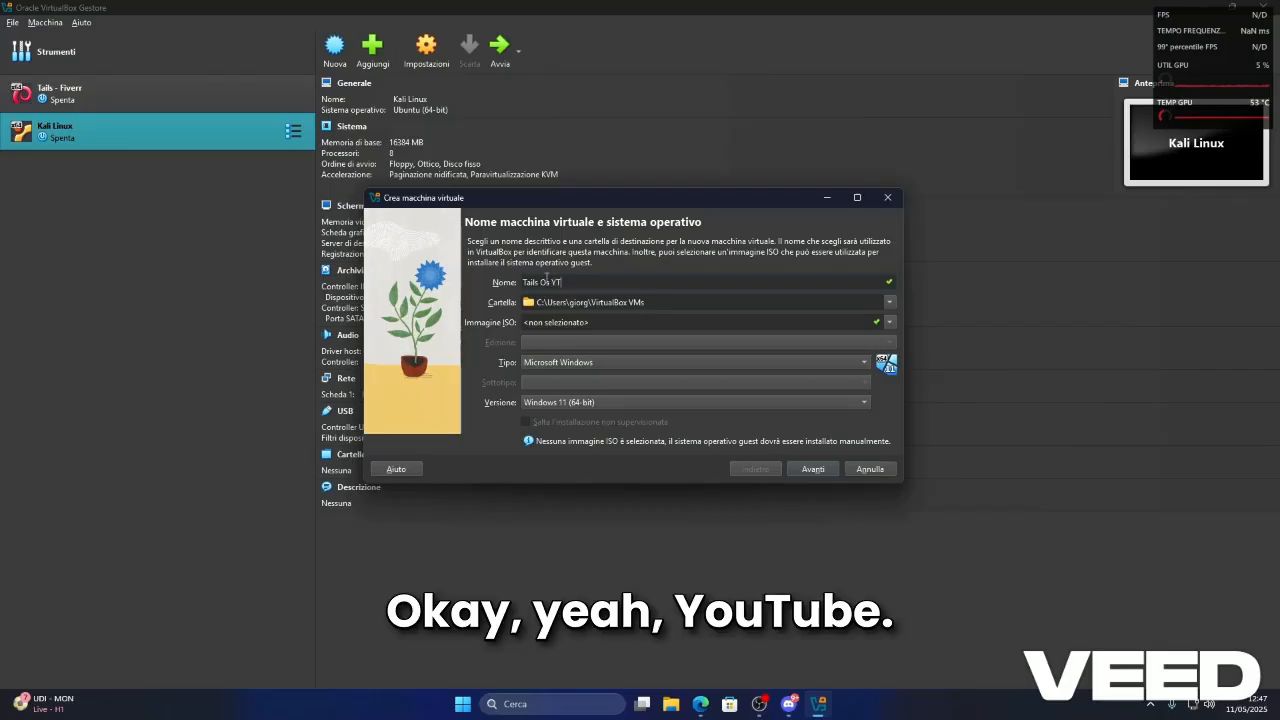
# Step: Browse for a different machine folder and go to the local disk E:
pyautogui.click(889, 302)
pyautogui.click(617, 337)
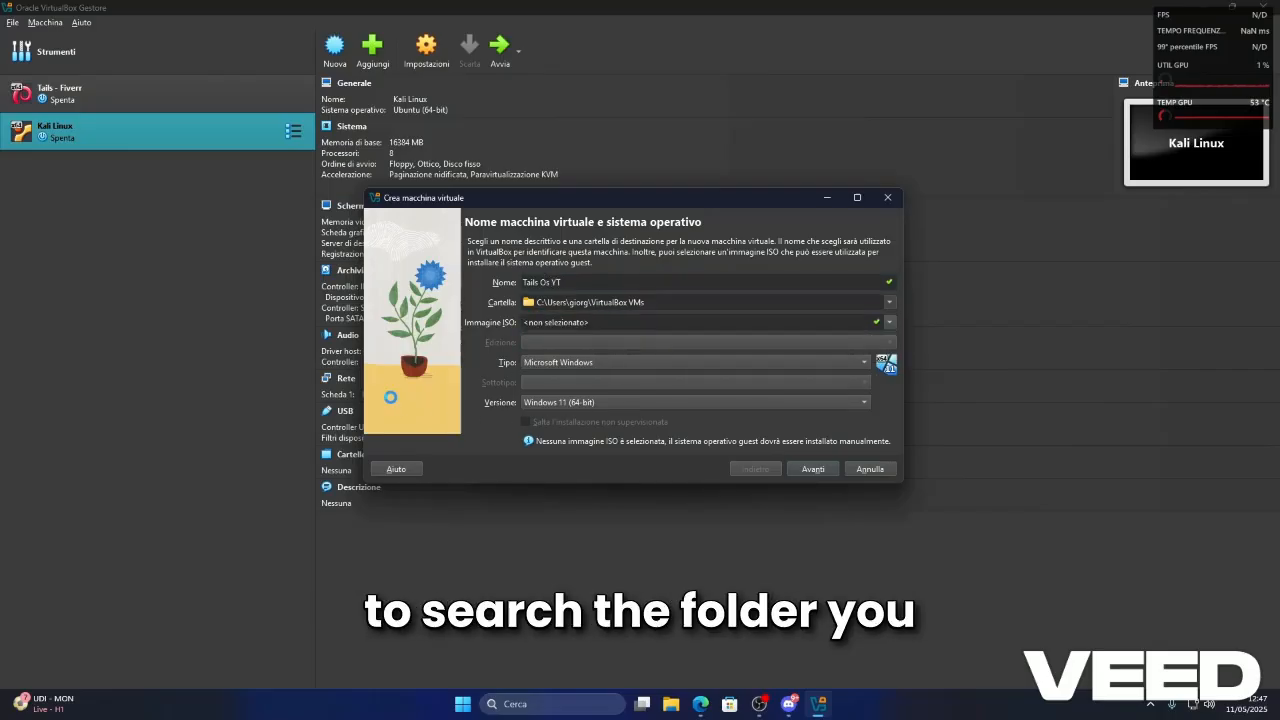
pyautogui.scroll(-5, 445, 420)
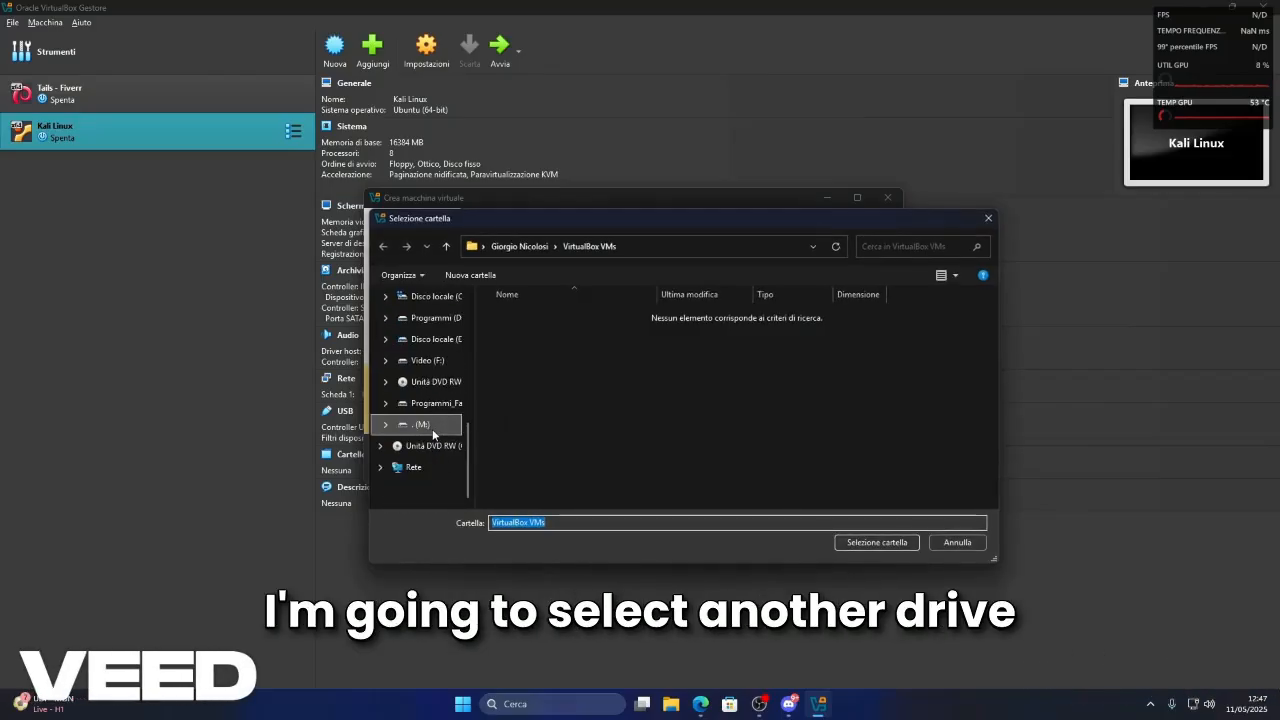
pyautogui.click(430, 426)
pyautogui.click(428, 360)
pyautogui.click(434, 339)
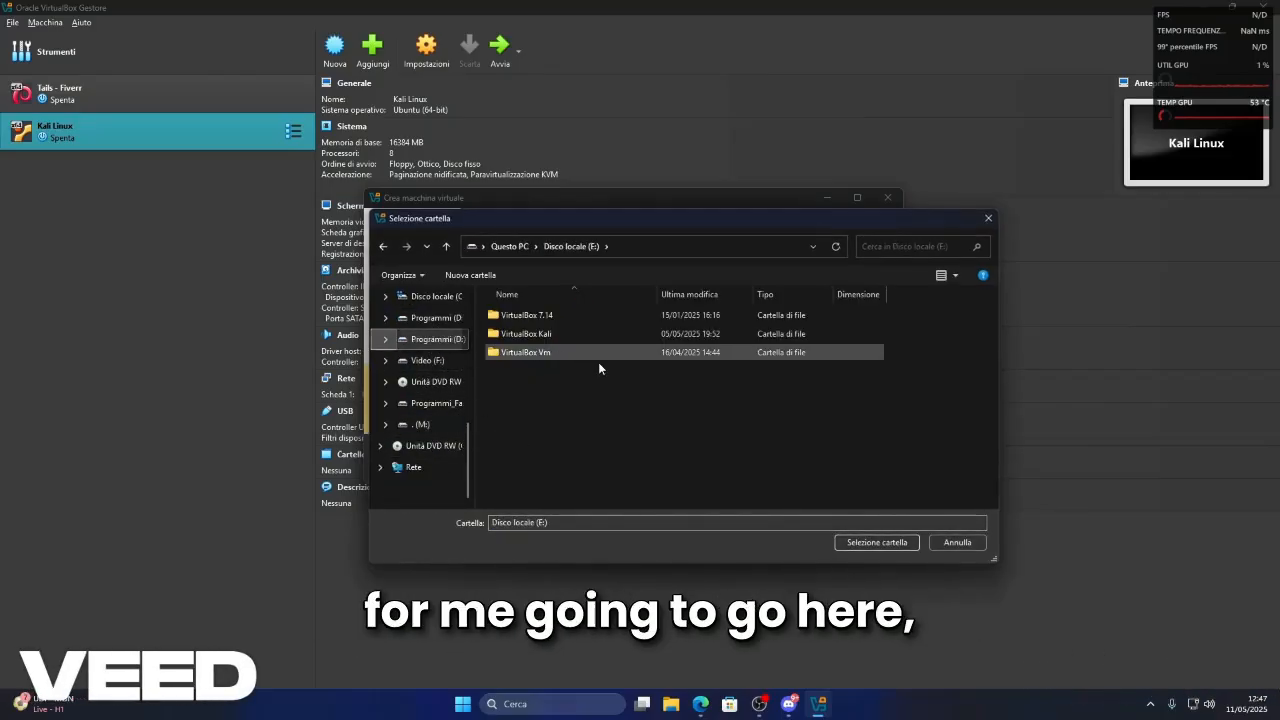
# Step: Create a folder named "Virtualbox Tails" on drive E: and use it as the virtual machine's folder
pyautogui.rightClick(558, 384)
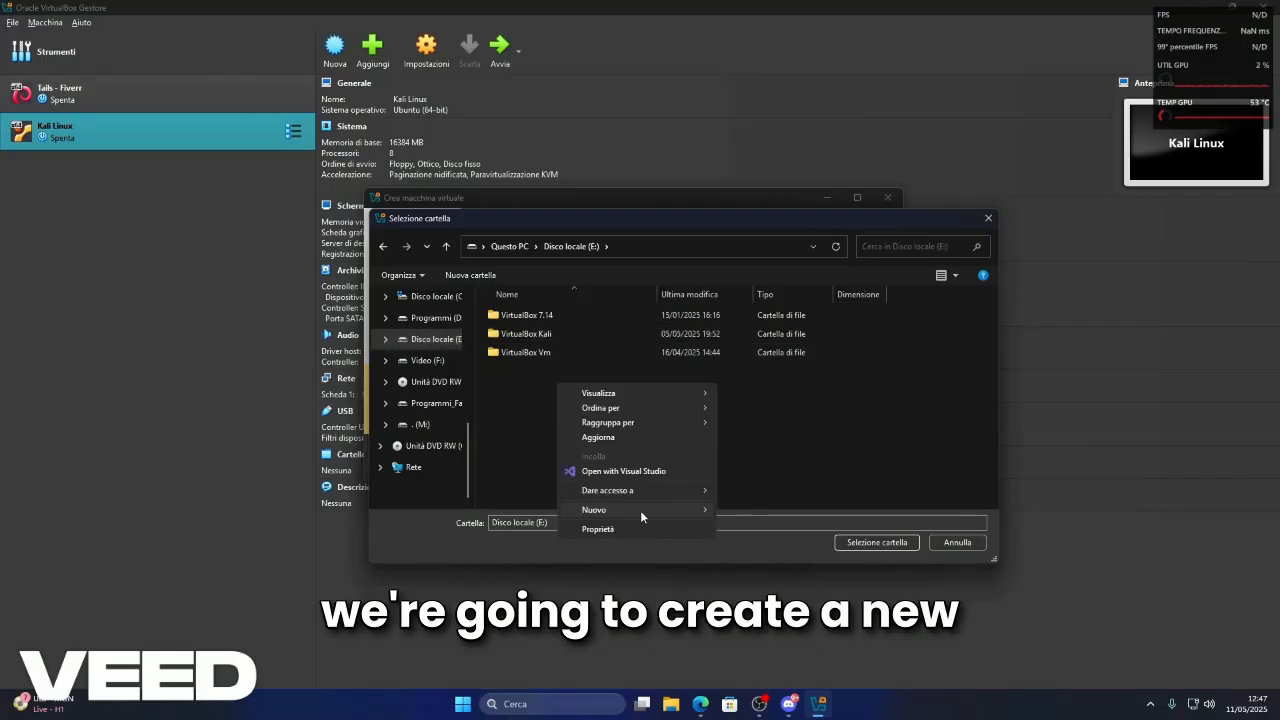
pyautogui.moveTo(640, 510)
pyautogui.click(742, 513)
pyautogui.write('V')
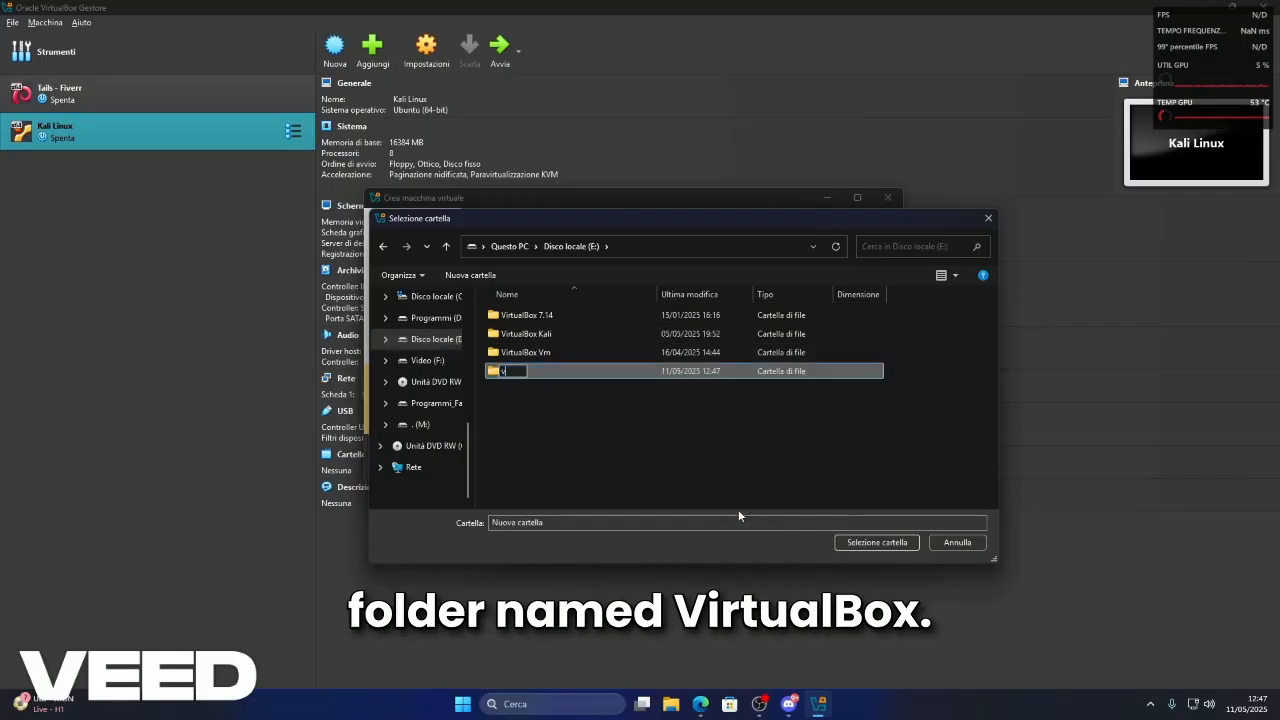
pyautogui.write('irtualbox Tails')
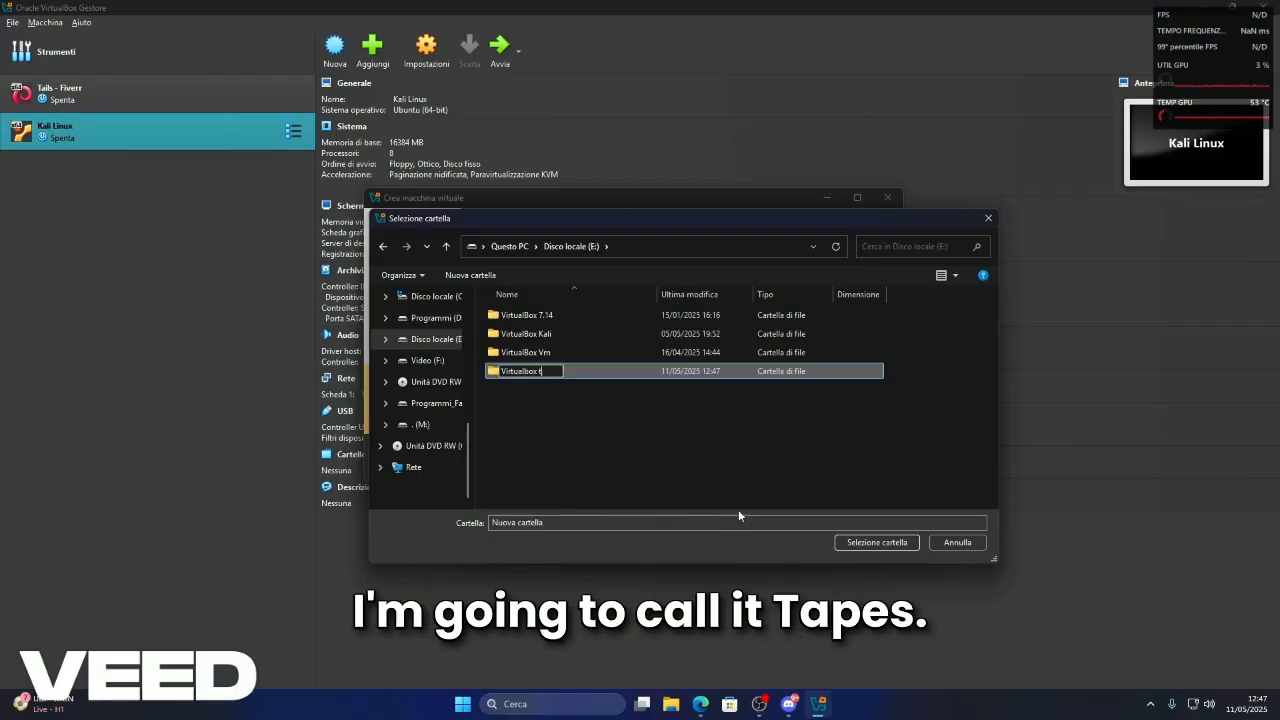
pyautogui.click(871, 543)
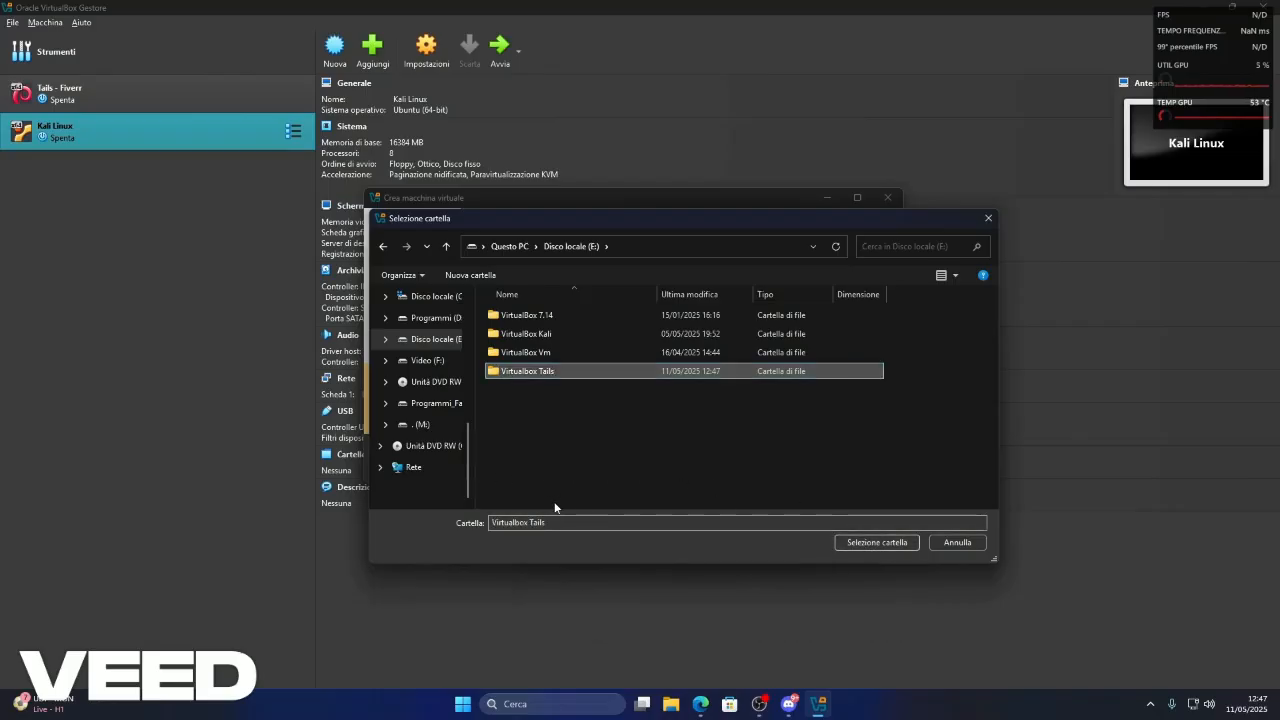
pyautogui.doubleClick(594, 372)
pyautogui.click(871, 543)
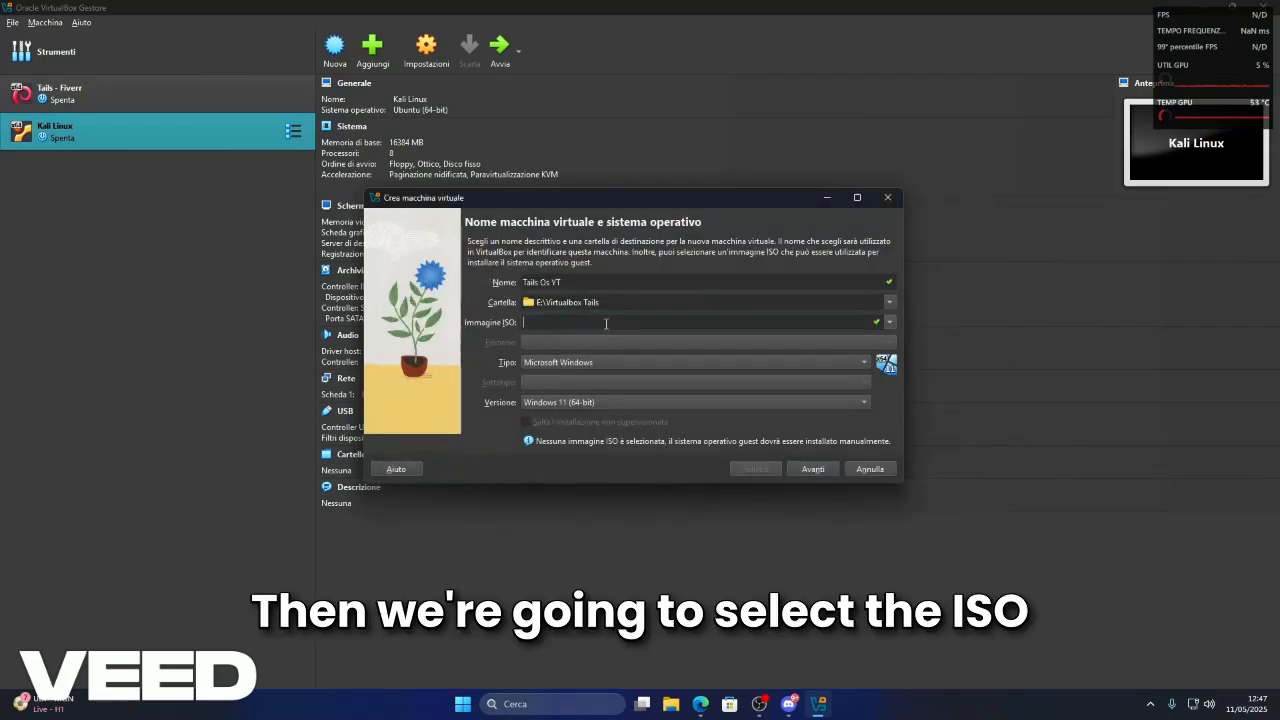
# Step: Select tails-amd64-6.14.2.iso as the ISO image, skip the unattended installation and continue to the hardware settings
pyautogui.click(890, 323)
pyautogui.click(624, 347)
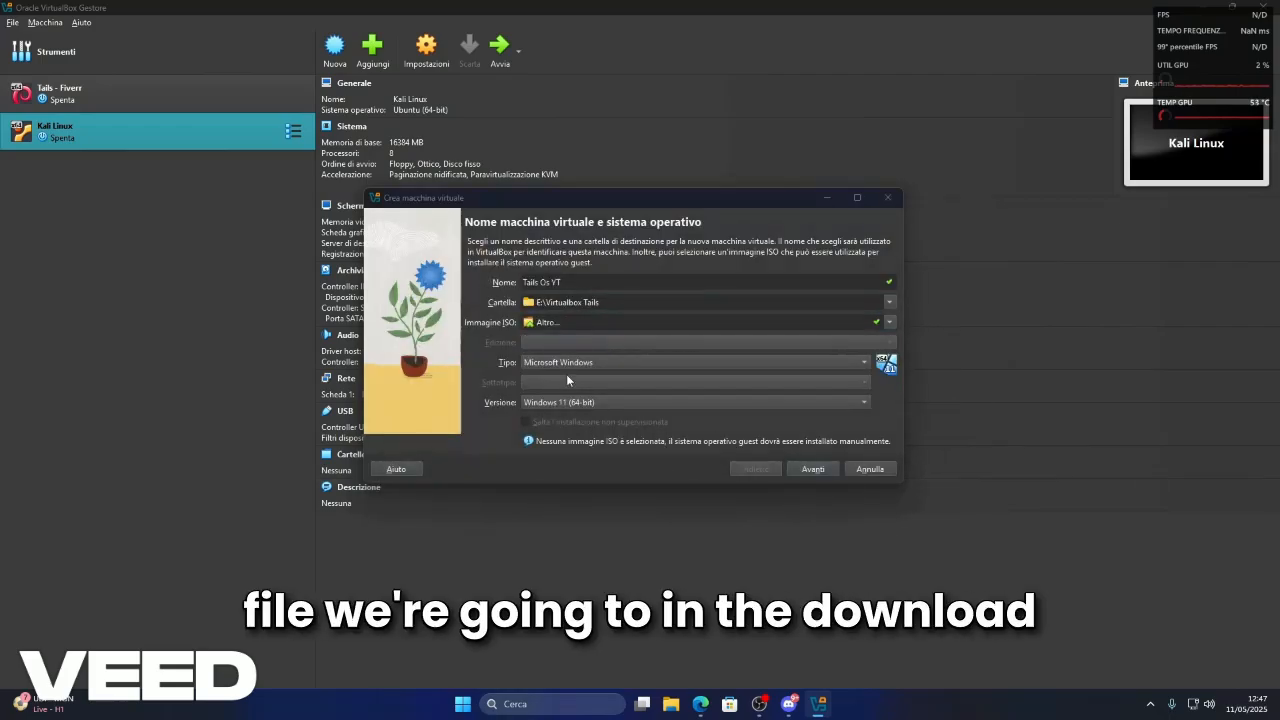
pyautogui.scroll(-2, 561, 395)
pyautogui.click(520, 480)
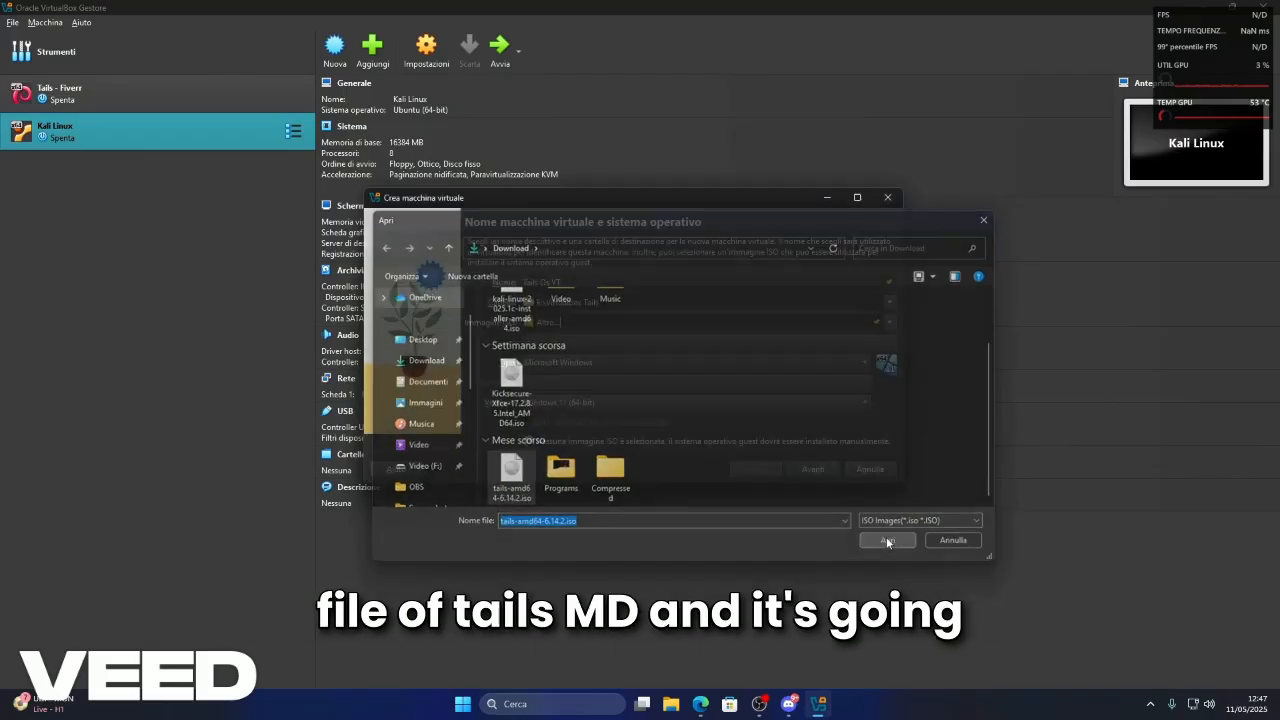
pyautogui.click(888, 541)
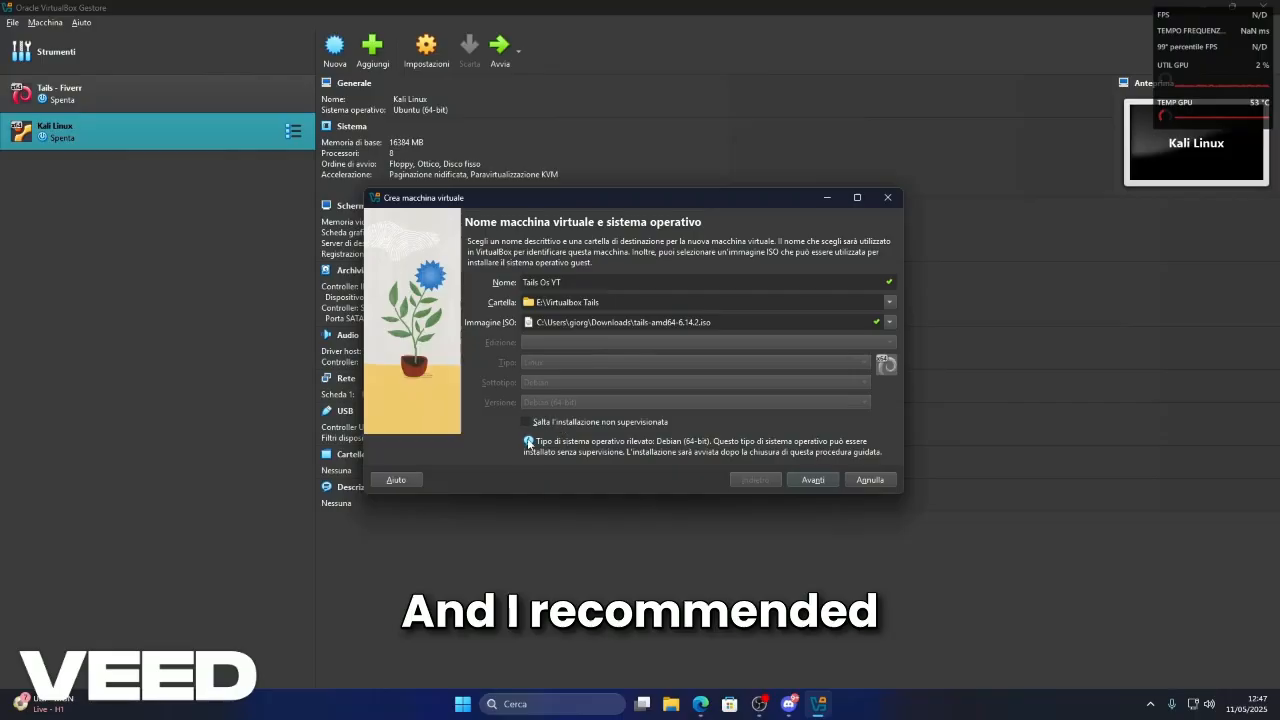
pyautogui.click(530, 421)
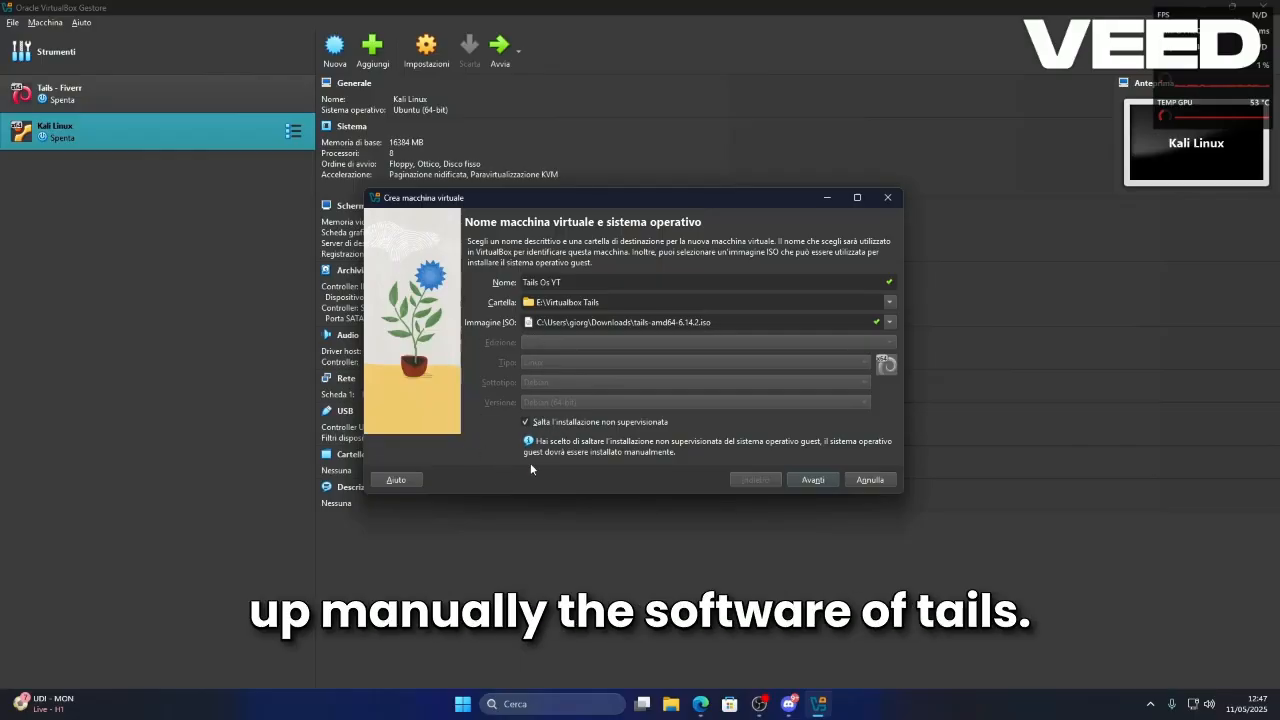
pyautogui.click(821, 482)
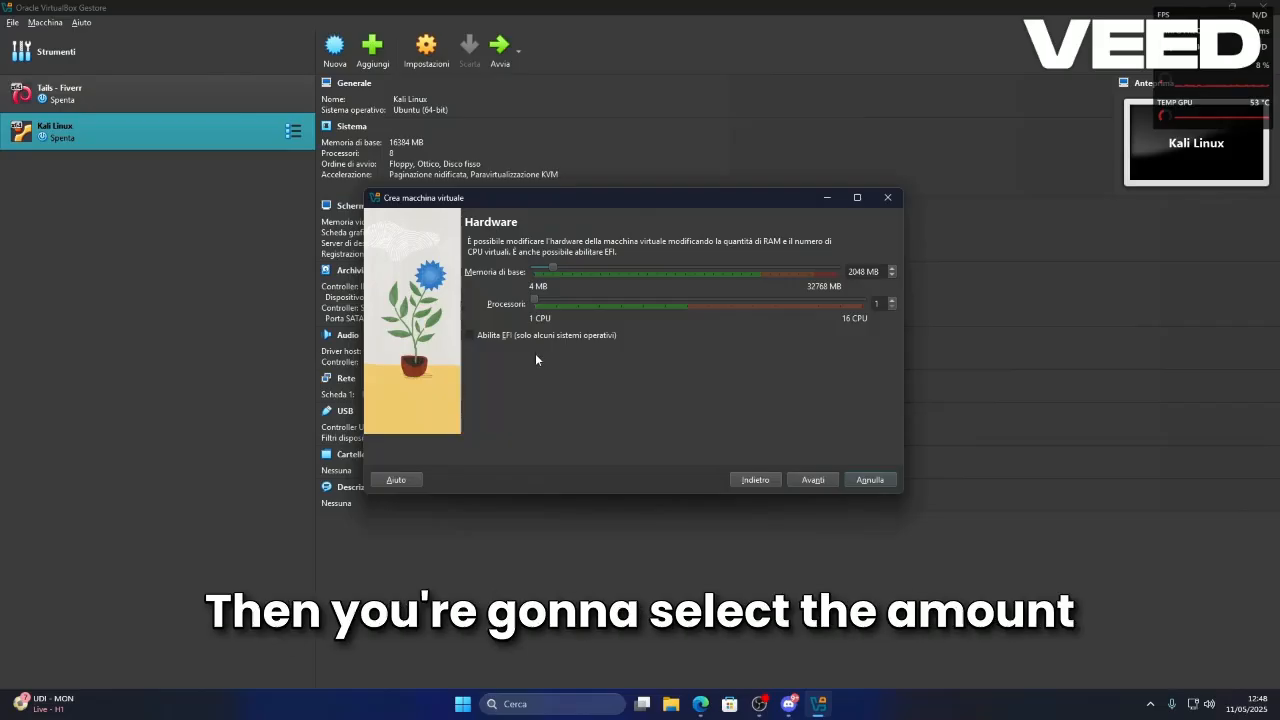
# Step: Set the base memory to 16384 MB and the processors to 8, and accept a new 20 GB virtual hard disk
pyautogui.moveTo(553, 270); pyautogui.dragTo(680, 287)
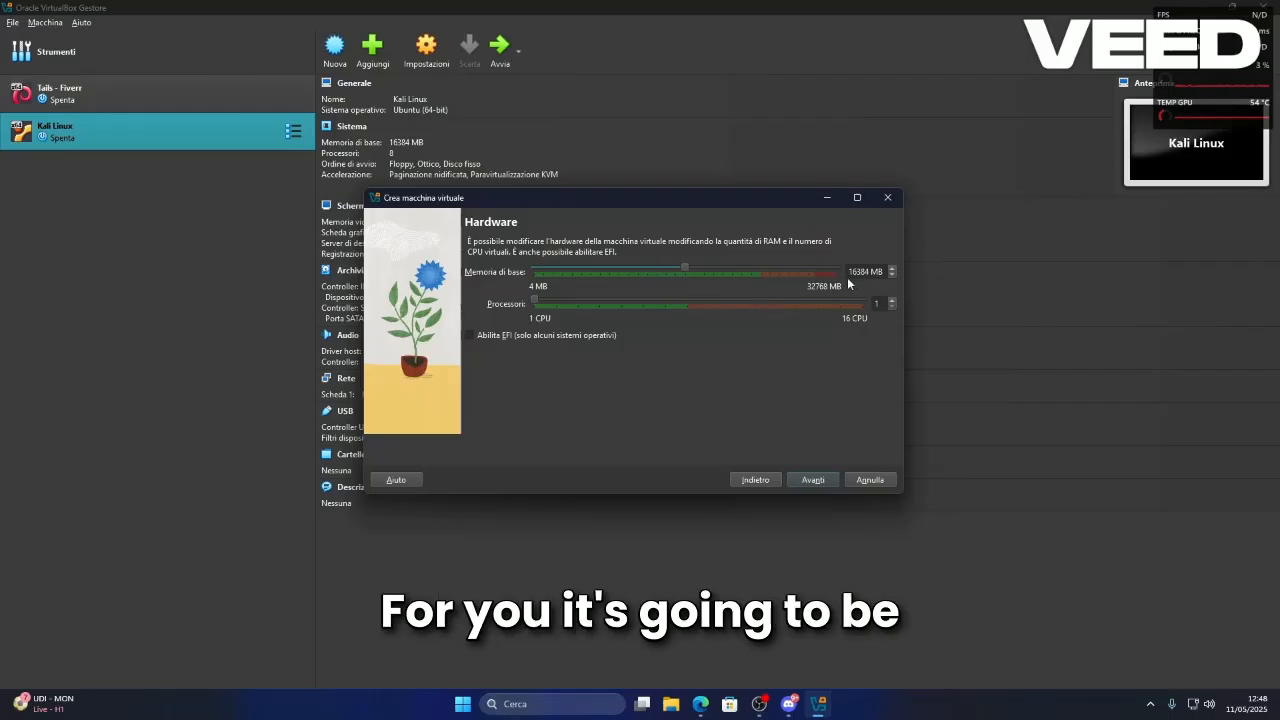
pyautogui.moveTo(538, 303); pyautogui.dragTo(679, 309)
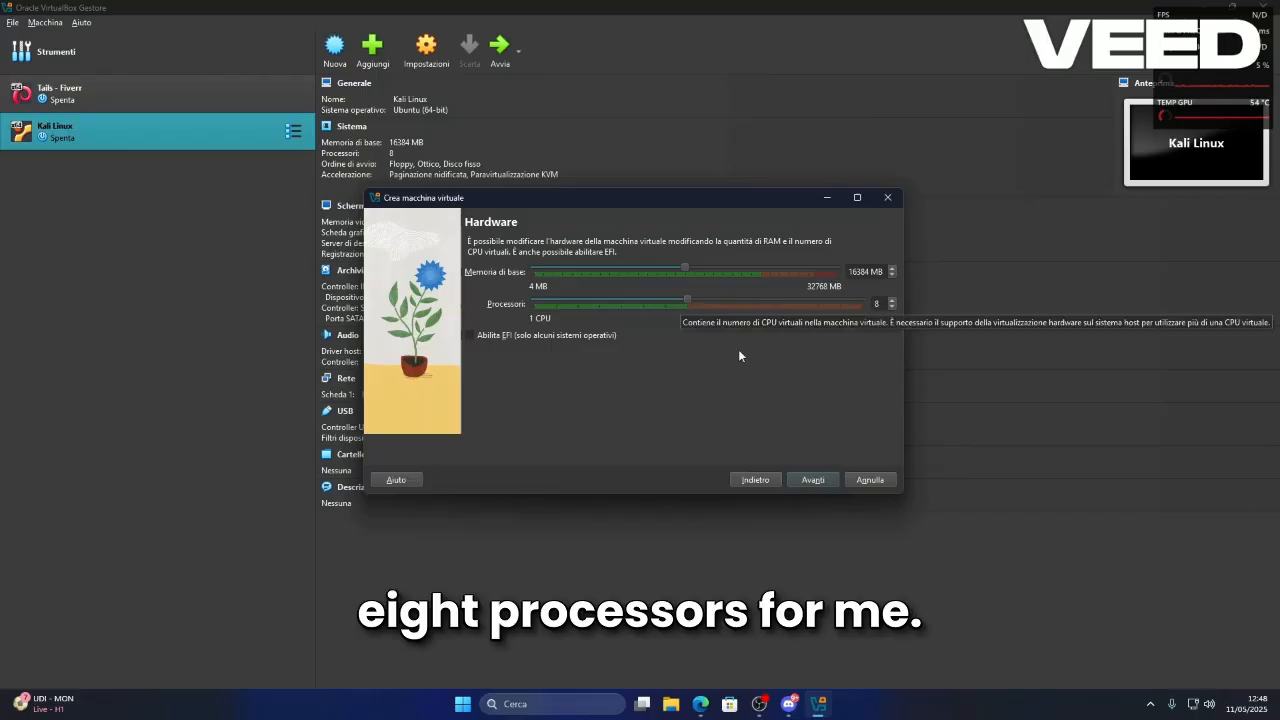
pyautogui.click(812, 481)
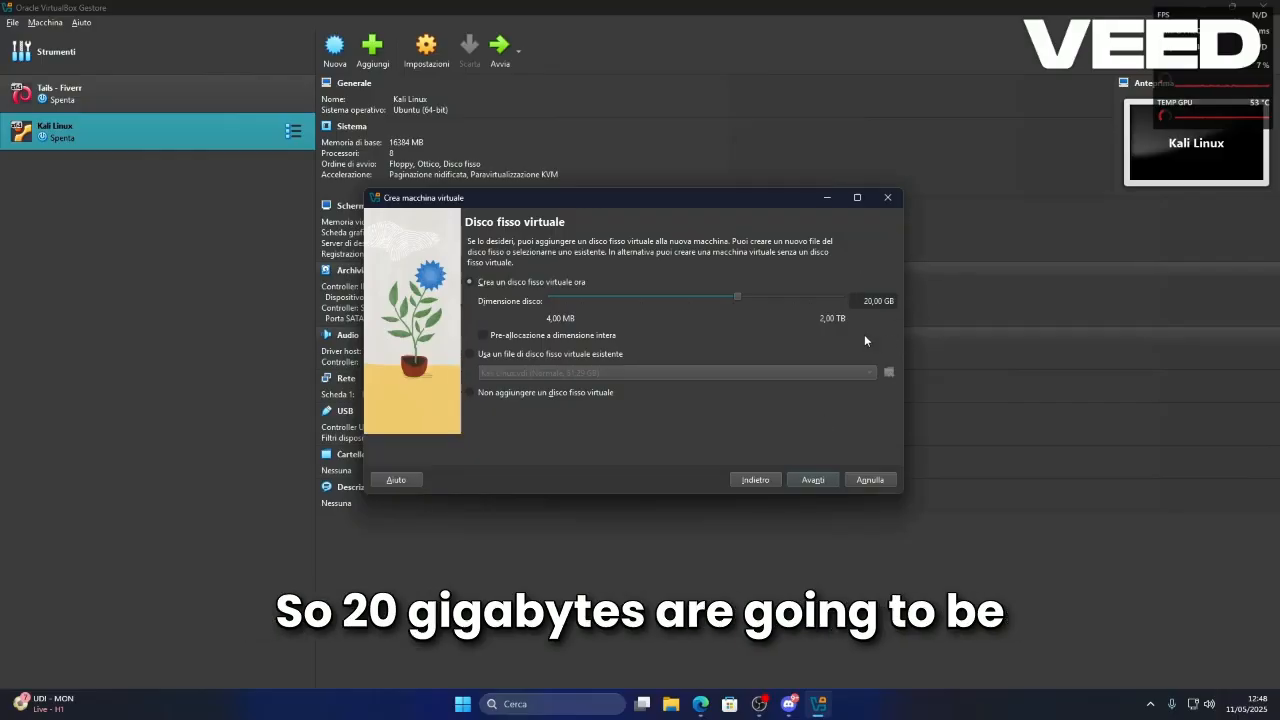
pyautogui.click(826, 478)
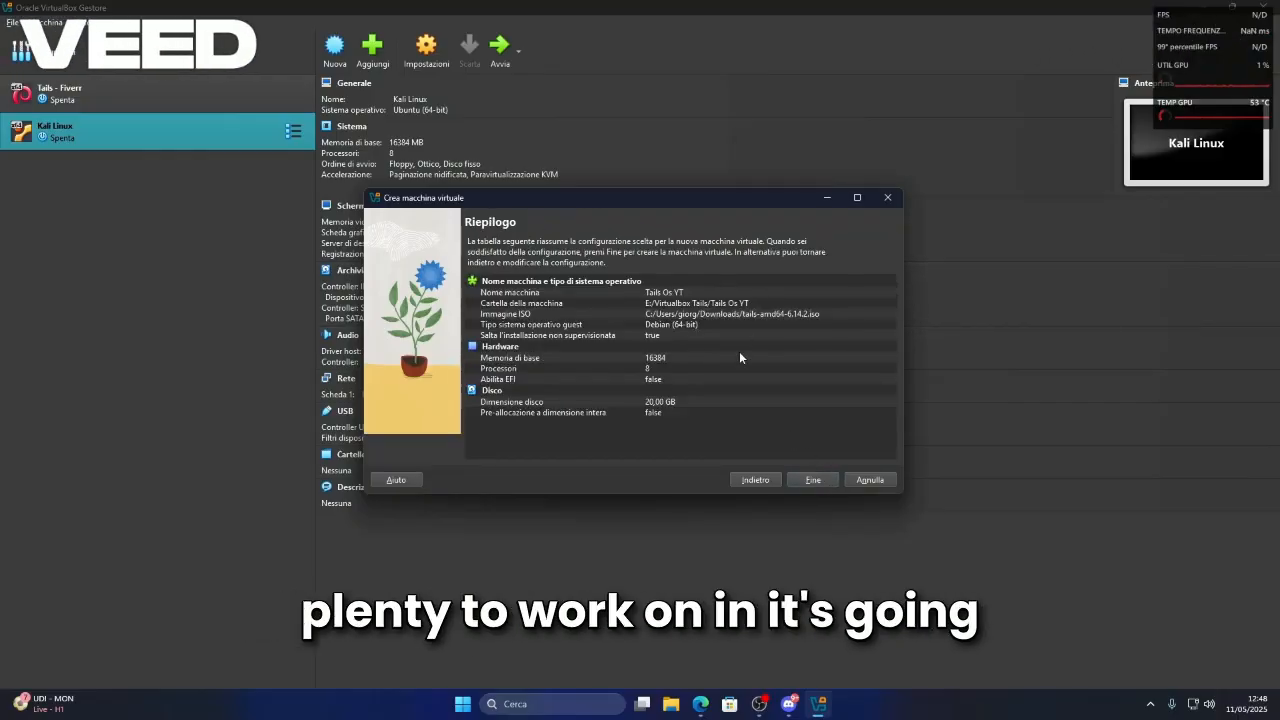
# Step: Finish creating the virtual machine, start Tails Os YT and maximize its window
pyautogui.click(820, 480)
pyautogui.click(118, 100)
pyautogui.click(130, 184)
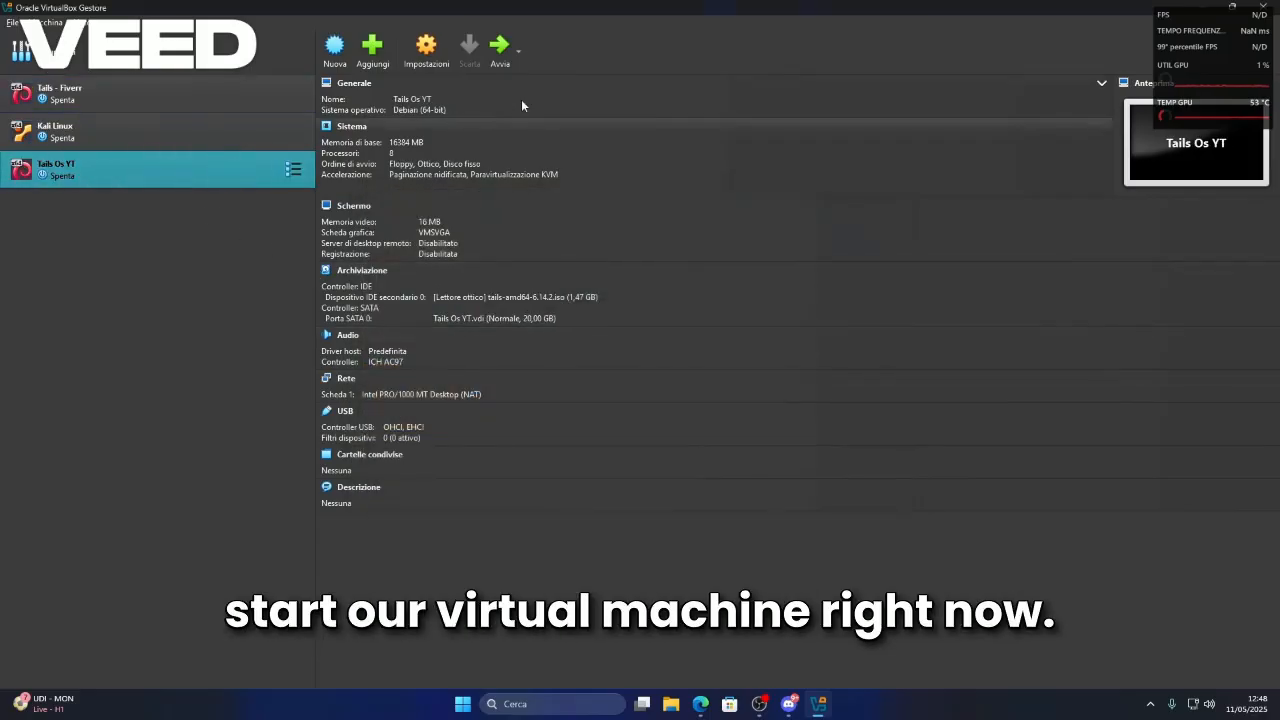
pyautogui.click(499, 50)
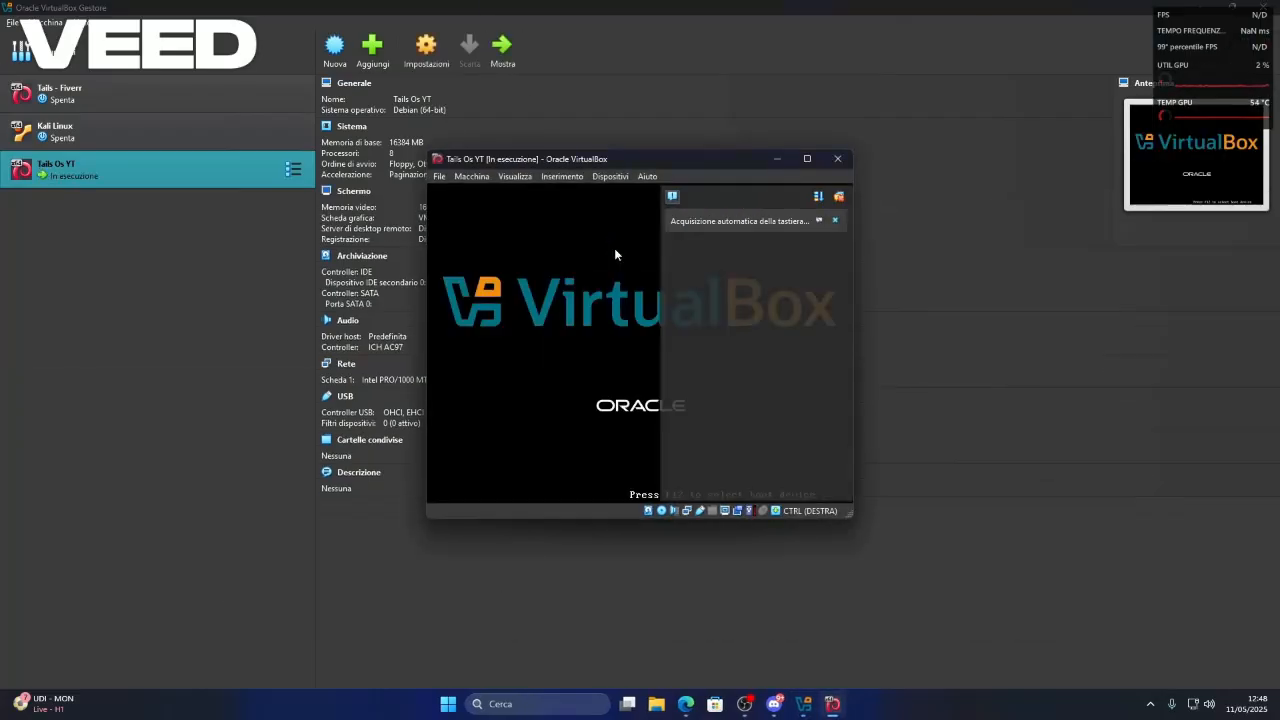
pyautogui.click(815, 168)
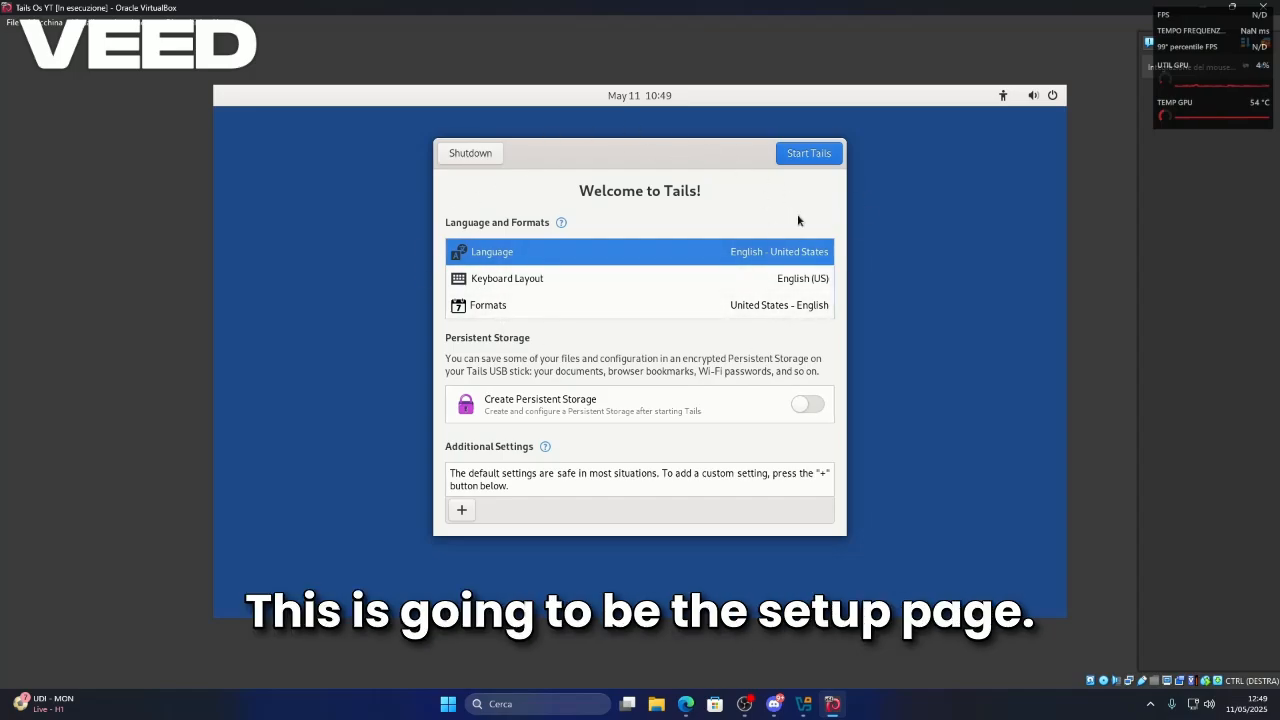
# Step: Set the keyboard layout to Italian on the Tails welcome screen
pyautogui.click(785, 280)
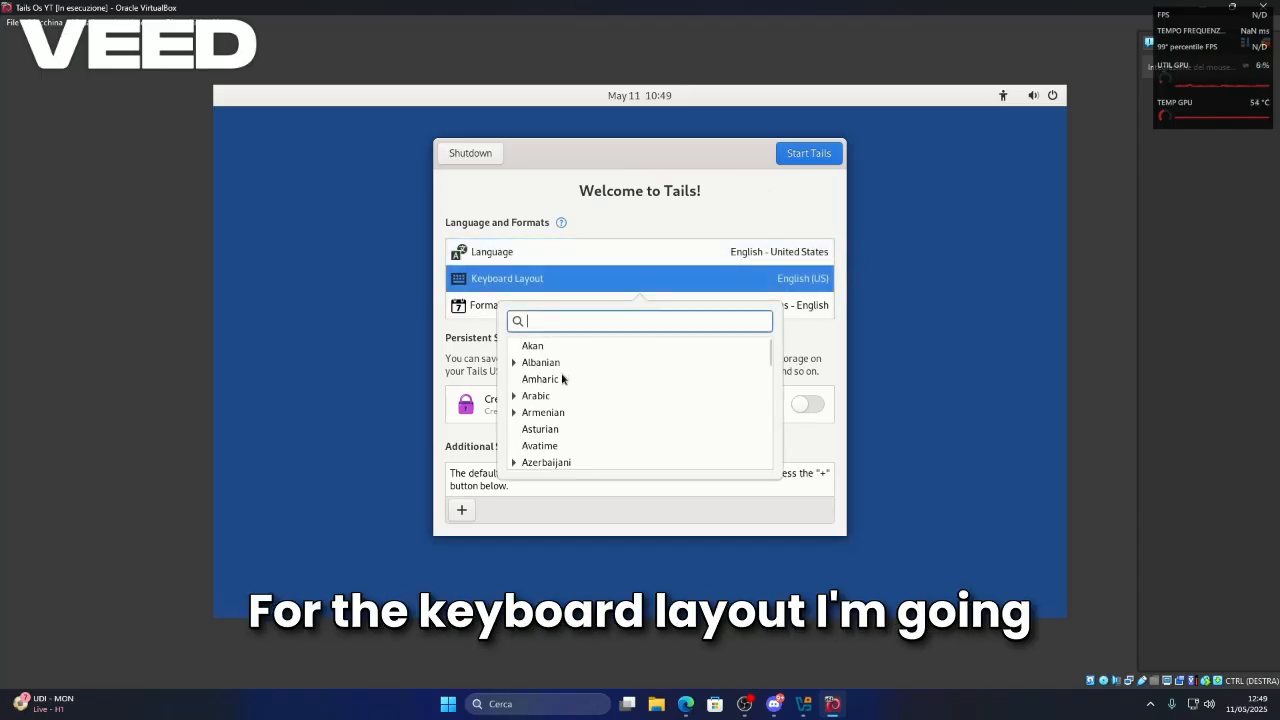
pyautogui.write('italia')
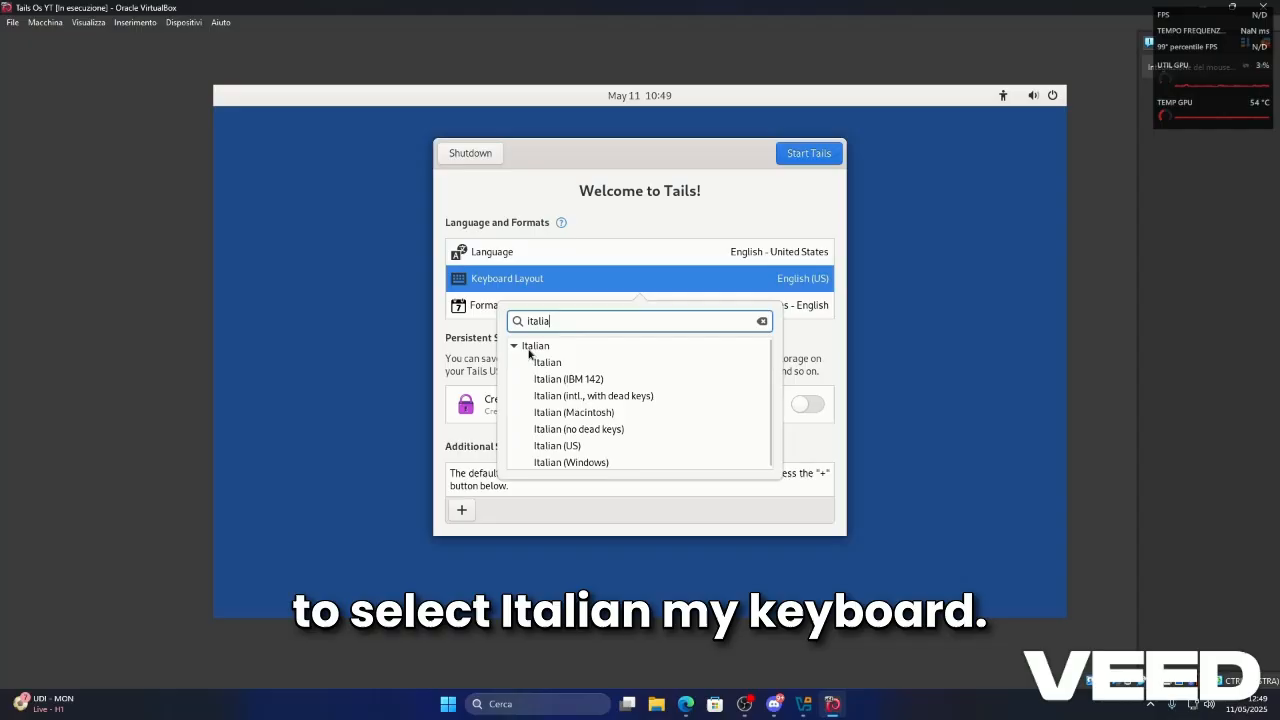
pyautogui.click(555, 358)
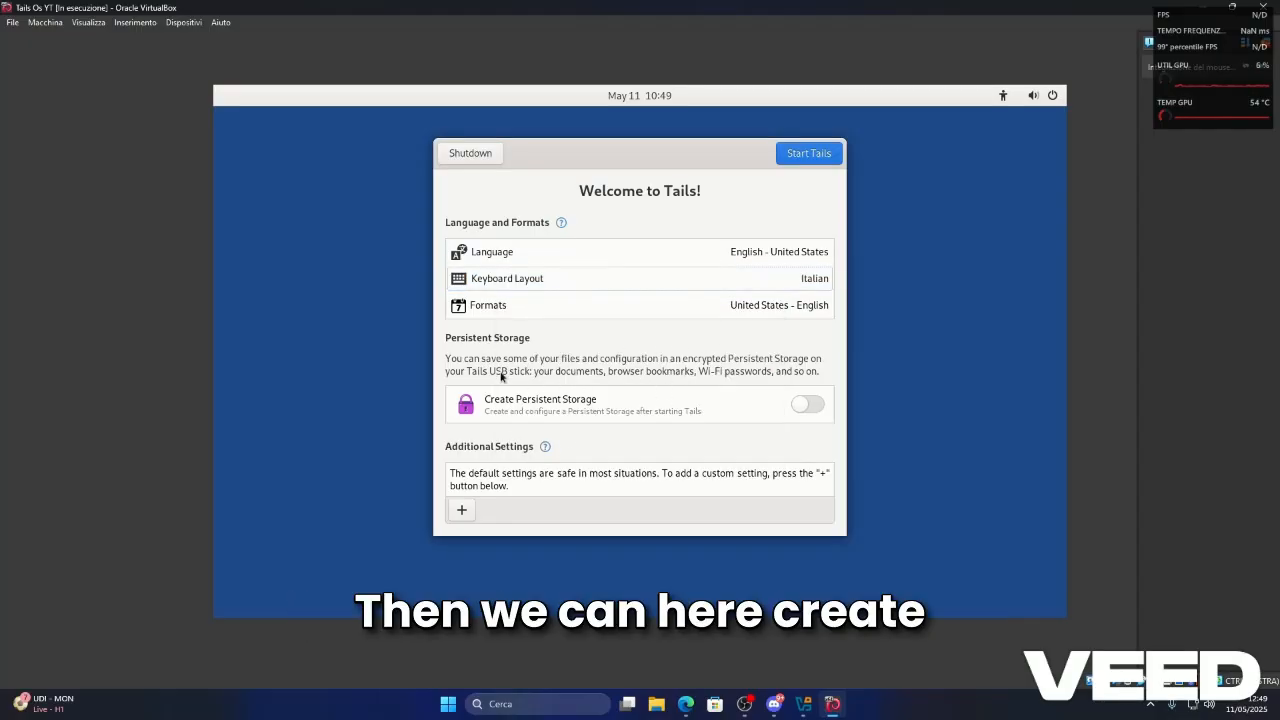
# Step: Enable Create Persistent Storage, keep the default additional settings and start Tails
pyautogui.click(812, 404)
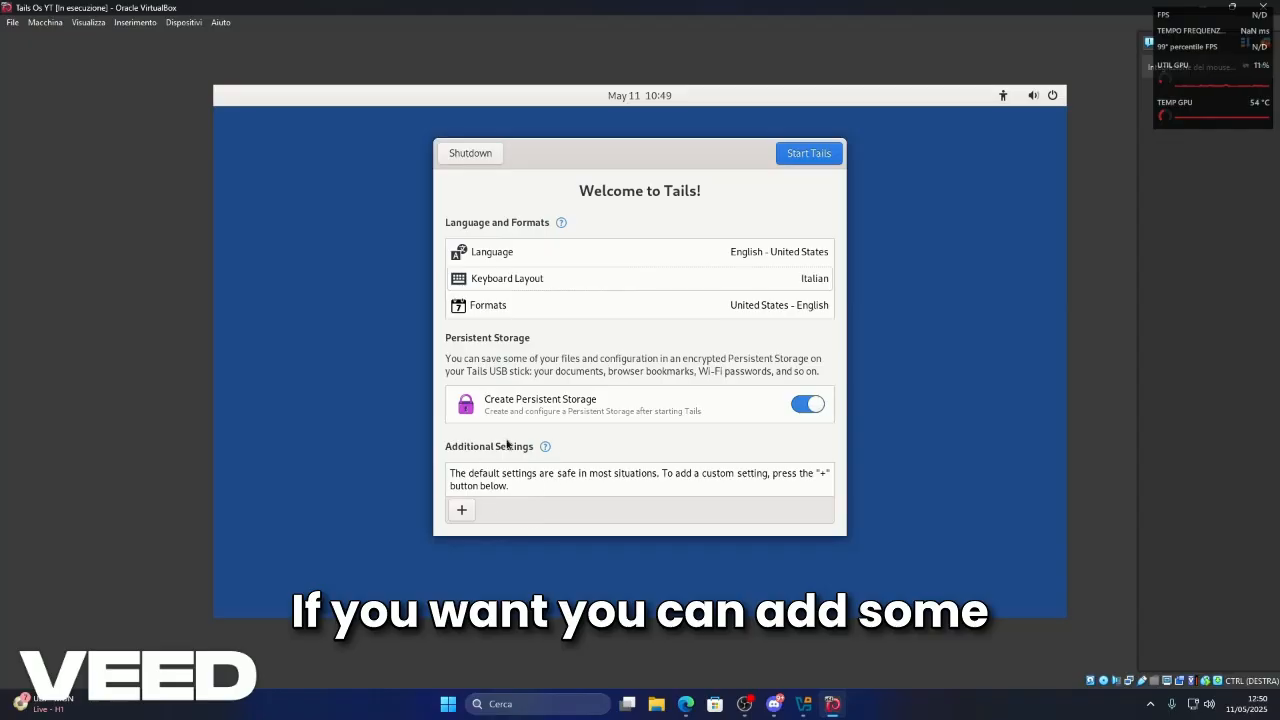
pyautogui.click(463, 511)
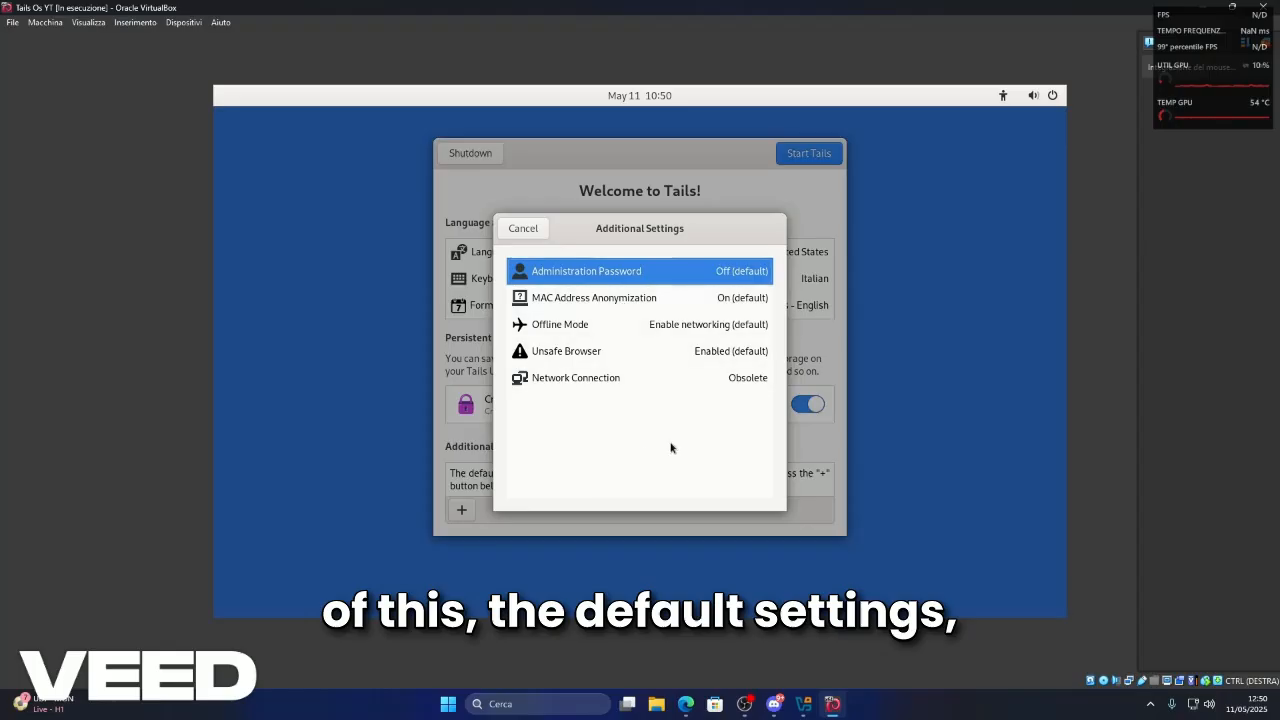
pyautogui.click(531, 234)
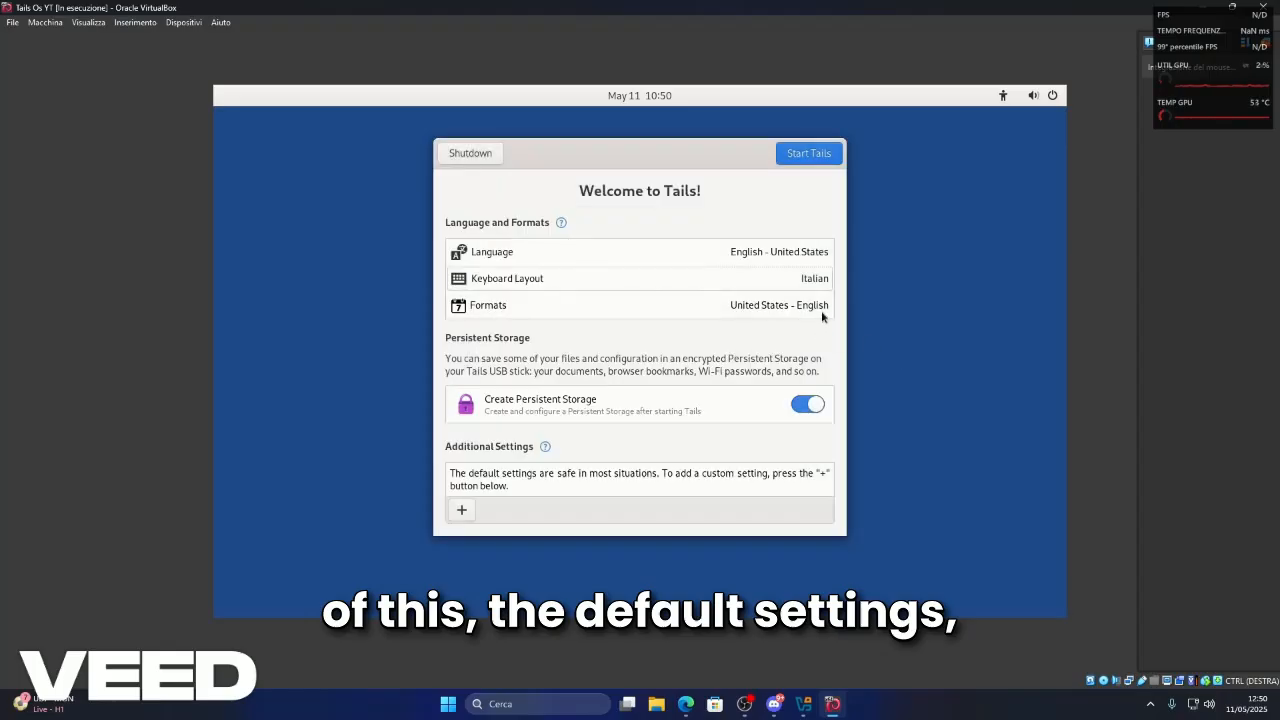
pyautogui.click(800, 160)
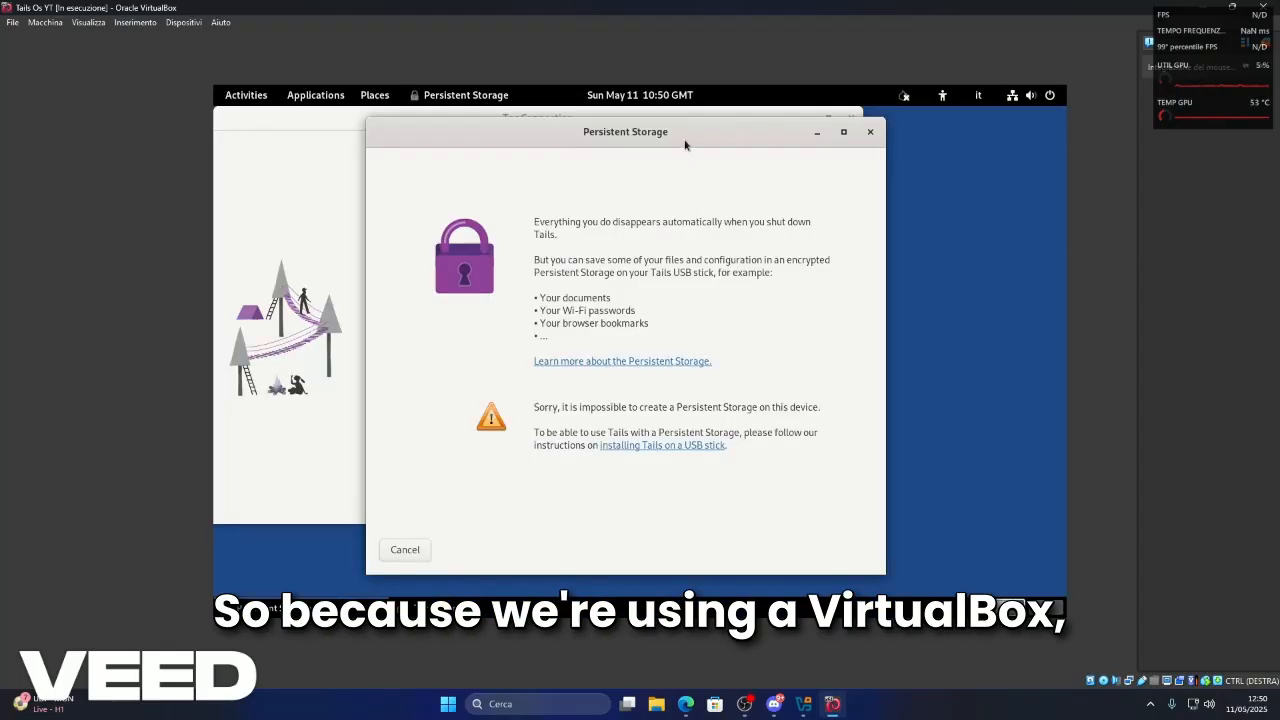
# Step: Dismiss the Persistent Storage window, reposition the Tor Connection window and choose to connect to Tor automatically
pyautogui.moveTo(685, 146); pyautogui.dragTo(615, 157)
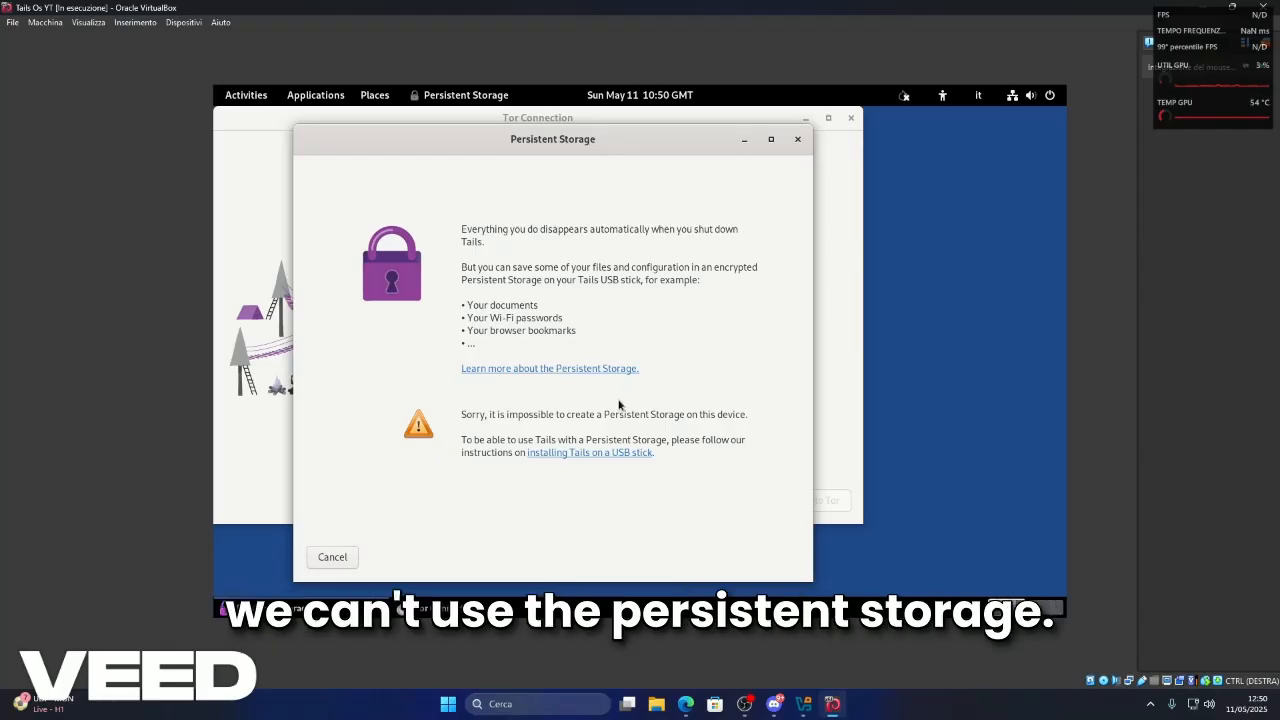
pyautogui.moveTo(556, 141); pyautogui.dragTo(651, 123)
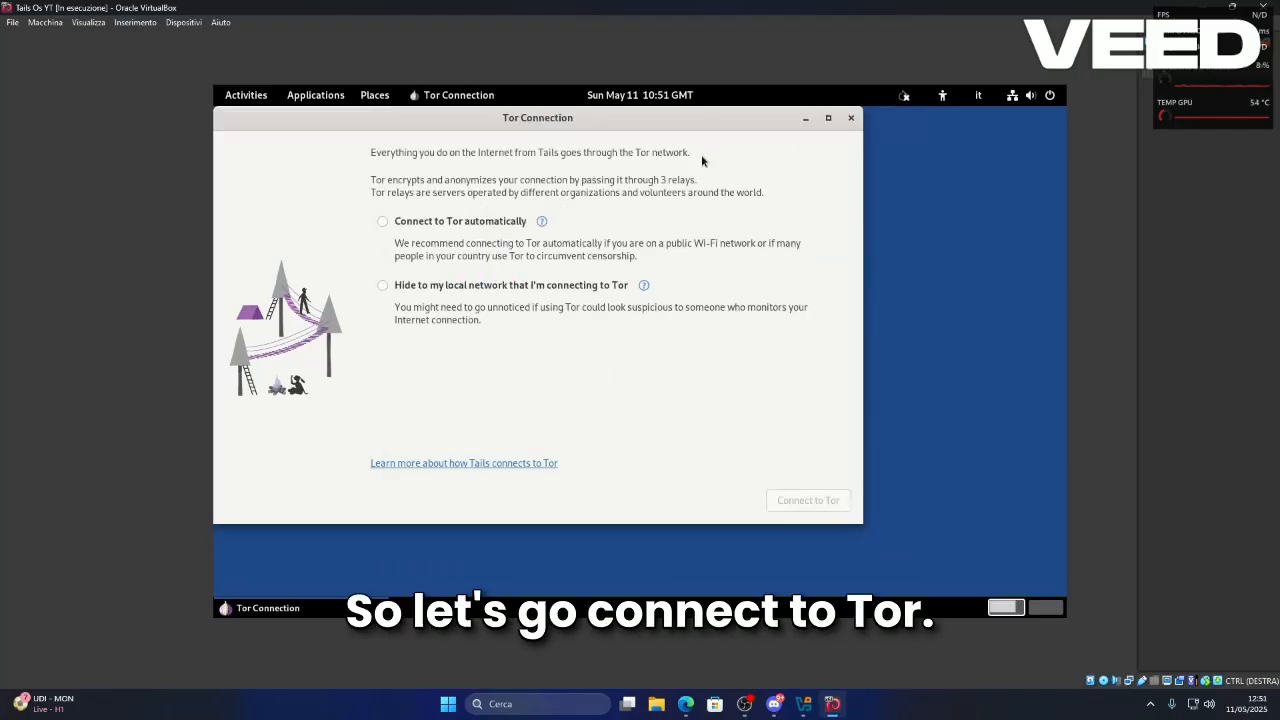
pyautogui.moveTo(701, 154); pyautogui.dragTo(649, 155)
pyautogui.click(552, 240)
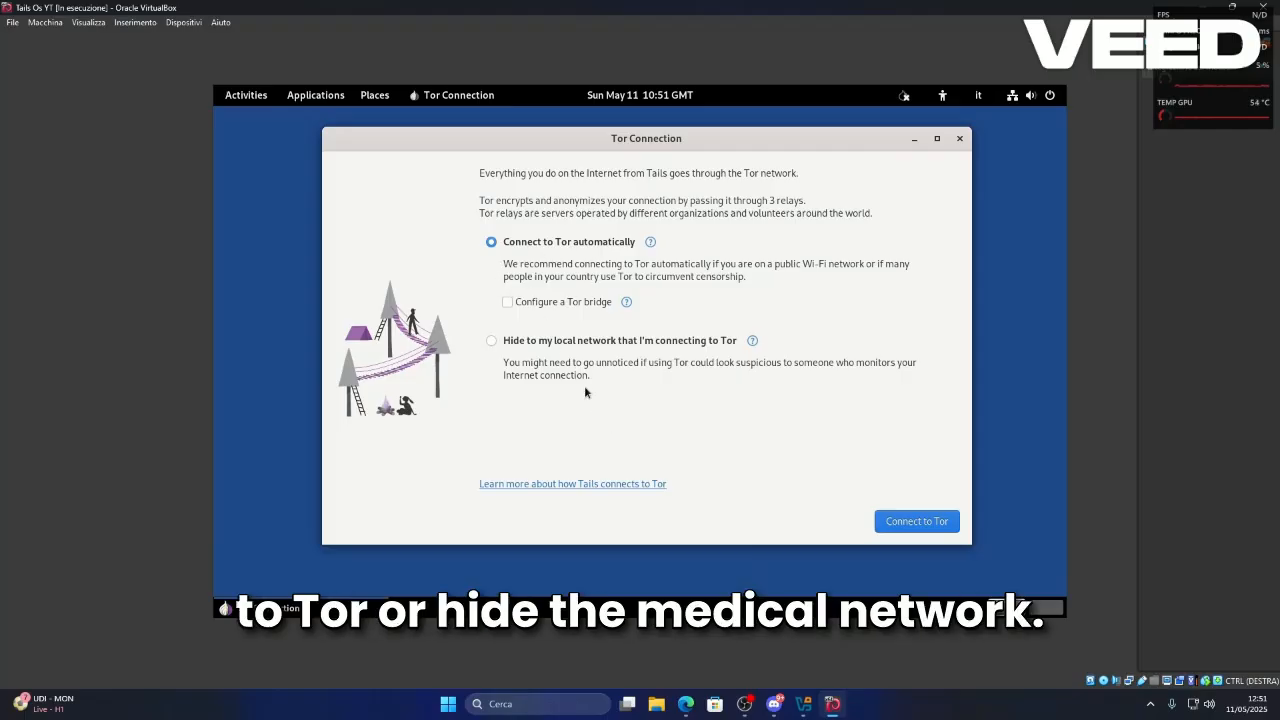
# Step: Compare hiding the Tor connection from the local network with connecting automatically, ending on the automatic option
pyautogui.click(535, 341)
pyautogui.click(526, 245)
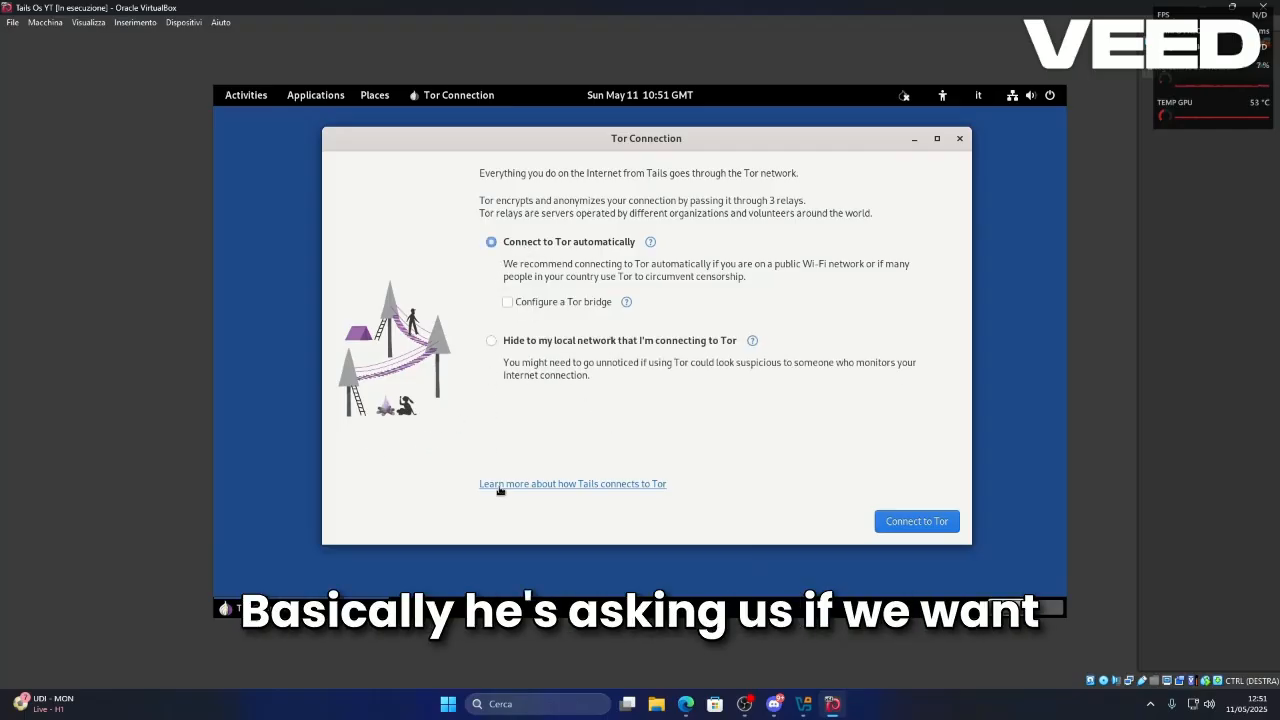
pyautogui.rightClick(499, 487)
pyautogui.click(495, 442)
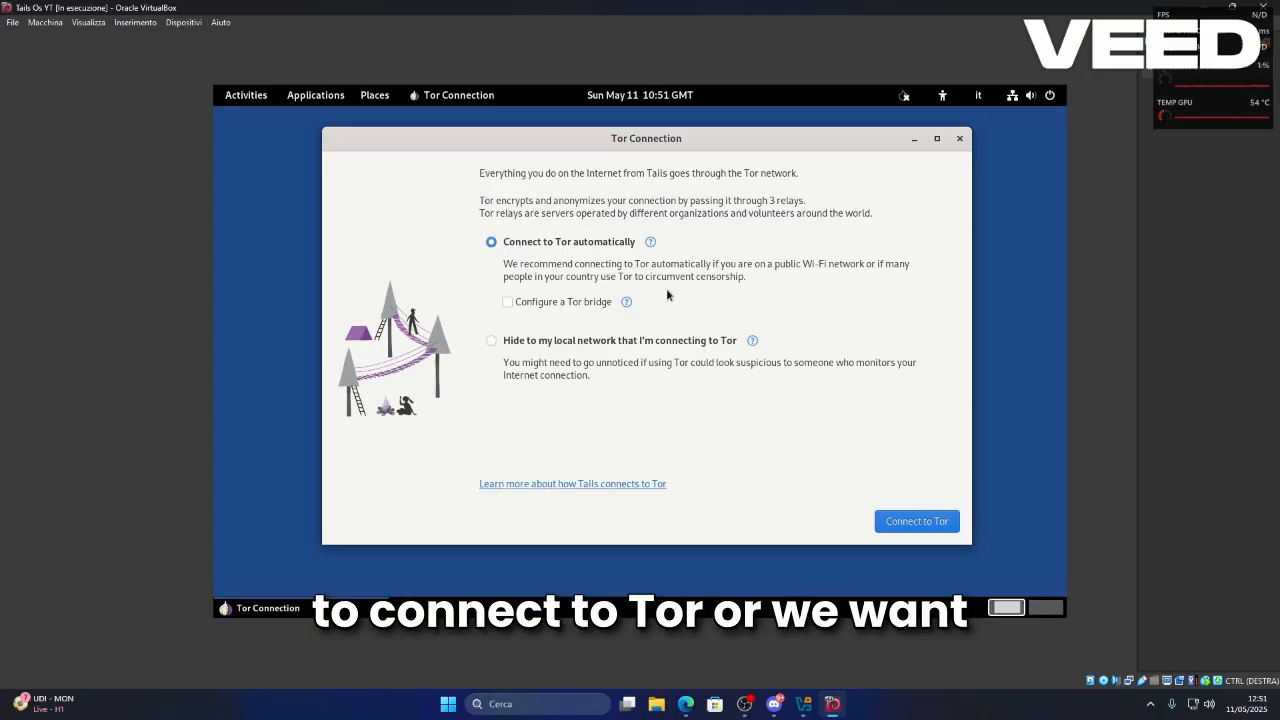
pyautogui.click(533, 346)
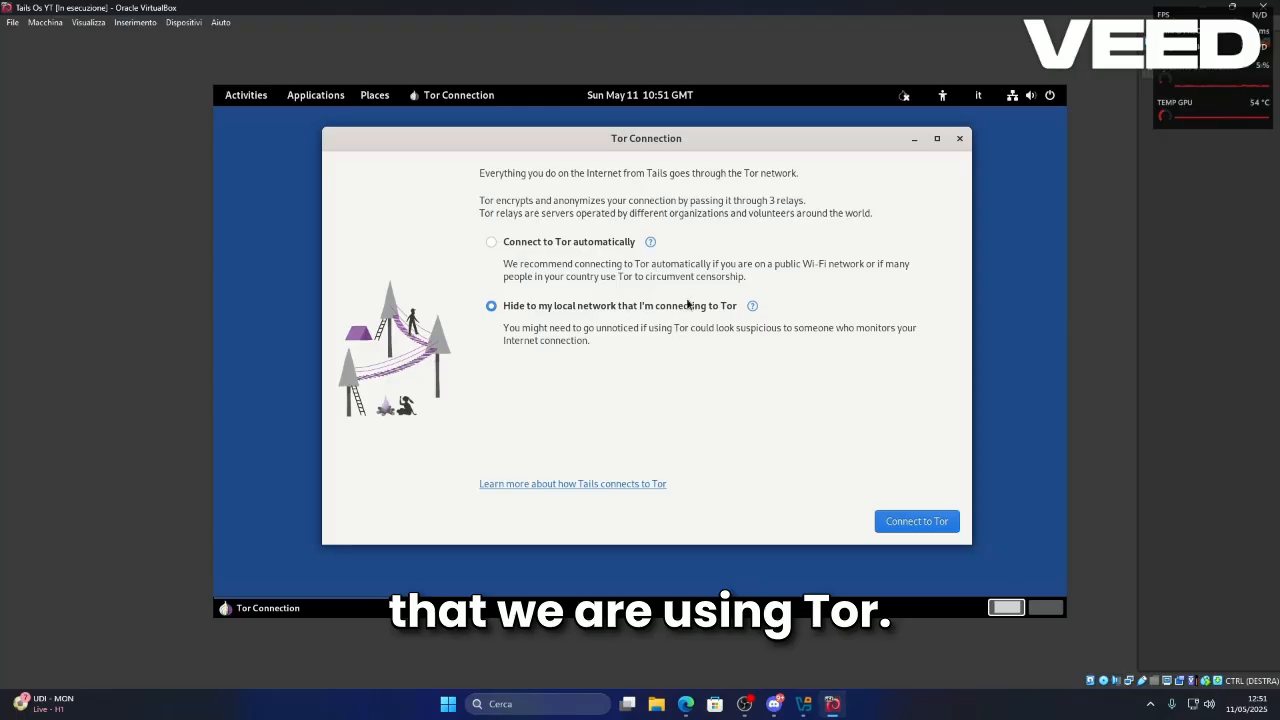
pyautogui.click(540, 274)
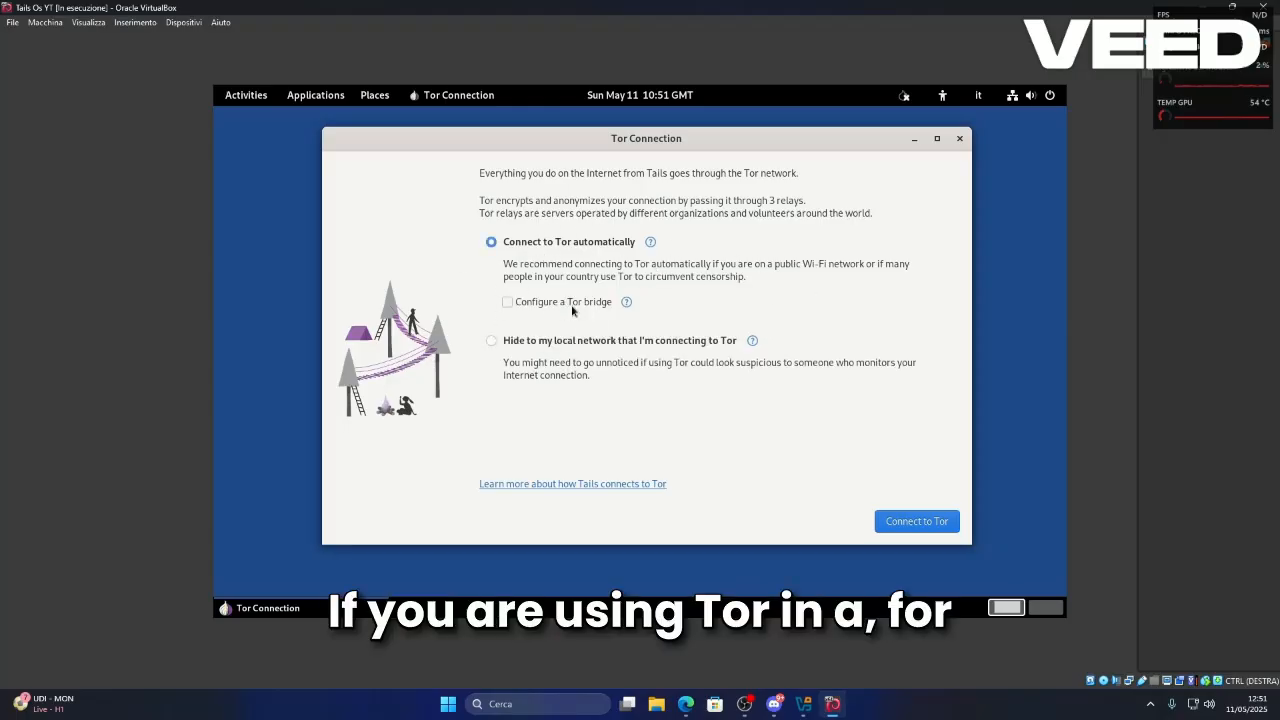
pyautogui.click(572, 348)
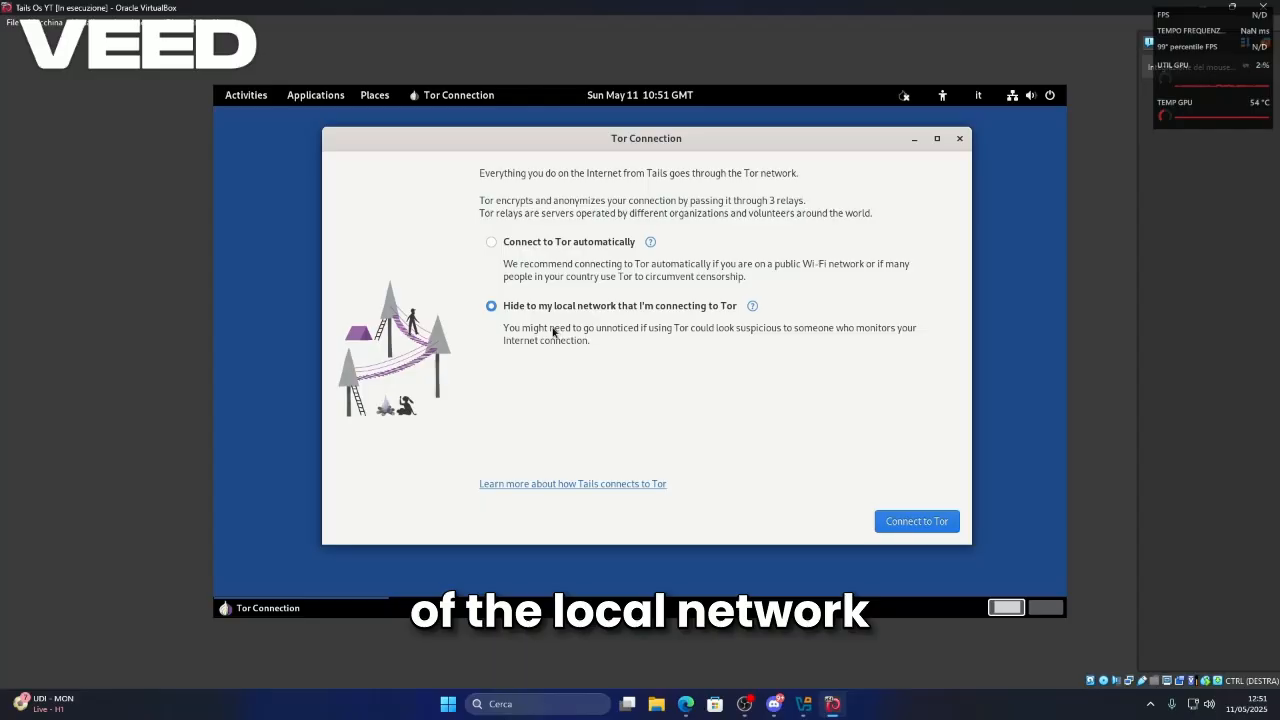
pyautogui.click(570, 242)
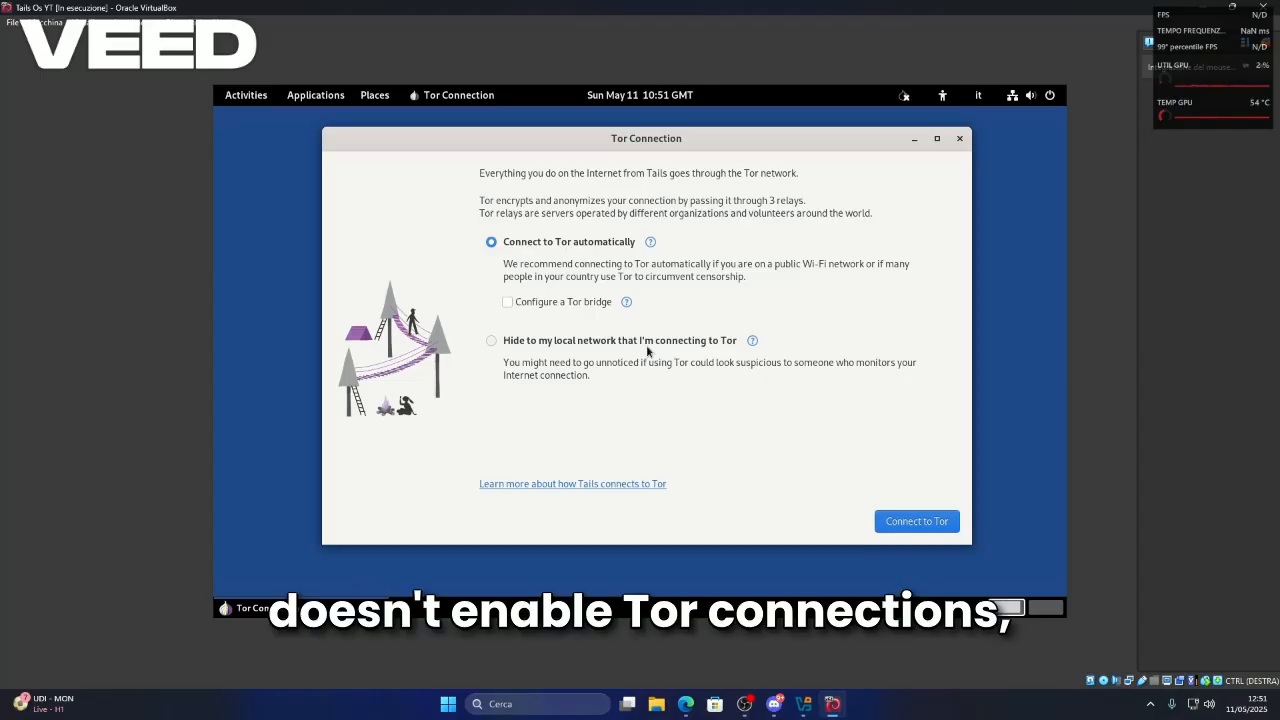
# Step: Connect to Tor and start the Tor Browser
pyautogui.click(917, 527)
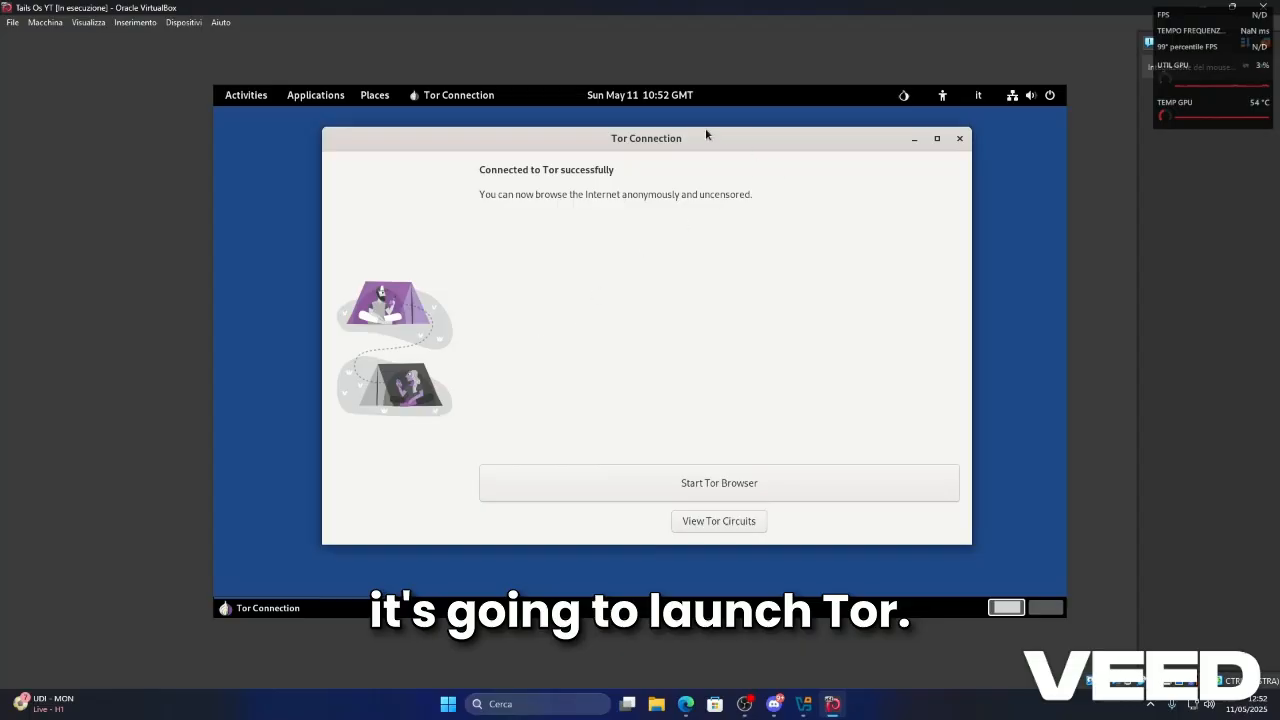
pyautogui.moveTo(705, 131); pyautogui.dragTo(589, 283)
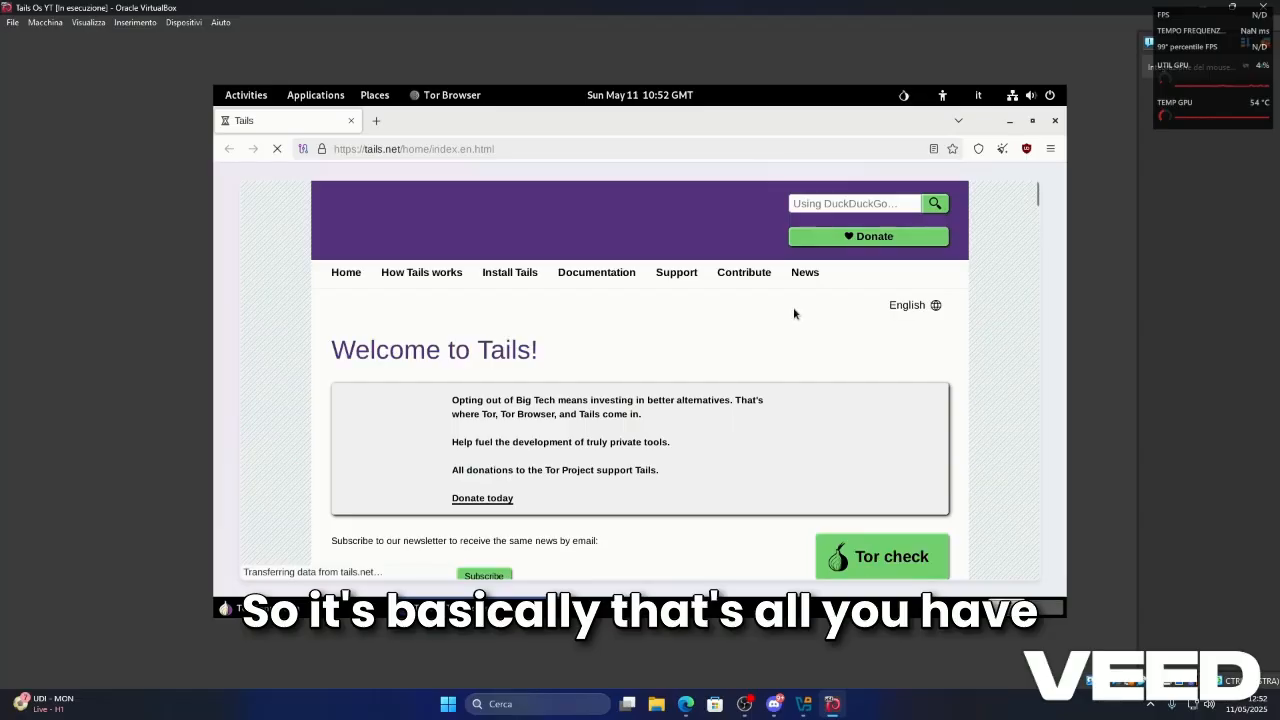
pyautogui.moveTo(453, 121); pyautogui.dragTo(501, 161)
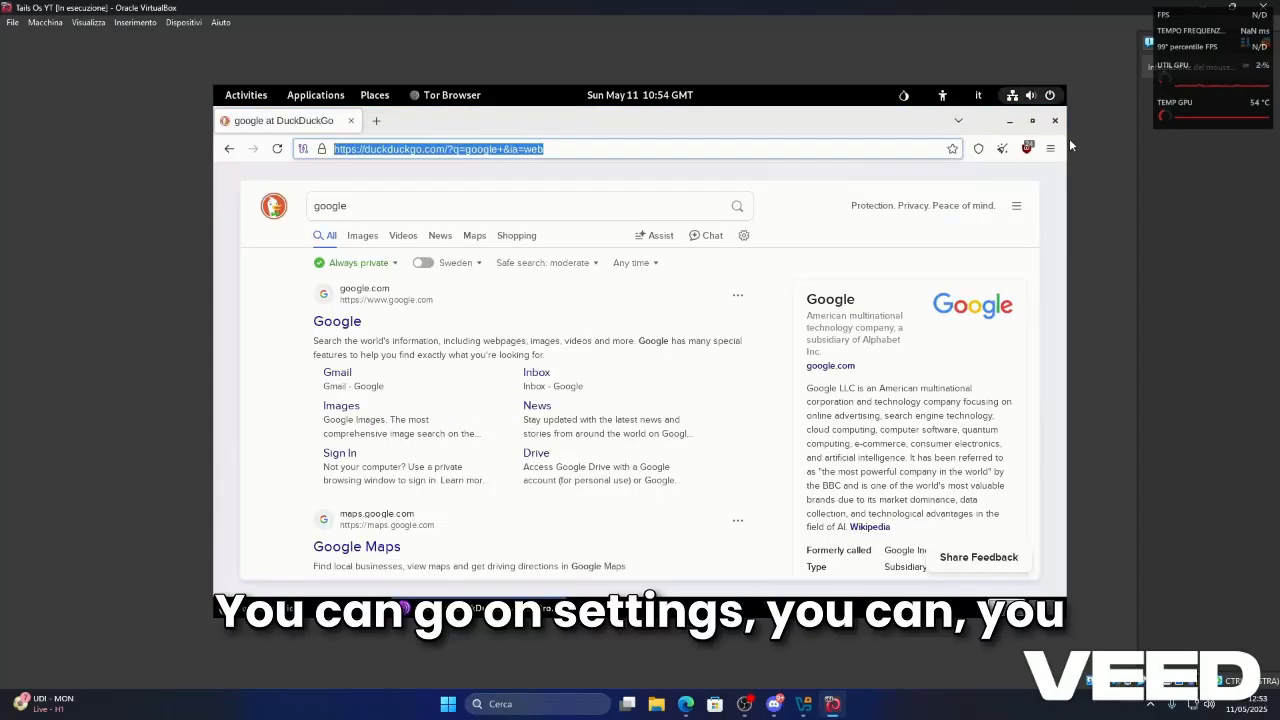
# Step: Open the Tor Browser settings and look through the General preferences
pyautogui.click(1050, 148)
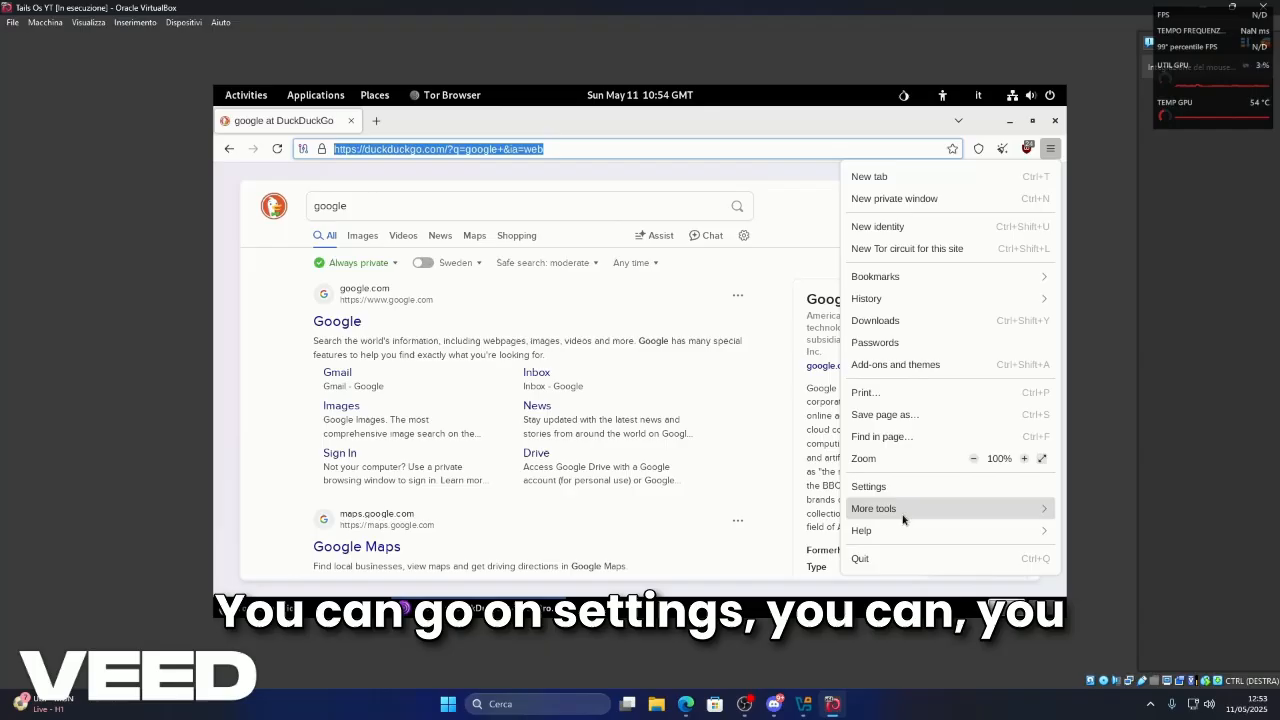
pyautogui.click(894, 489)
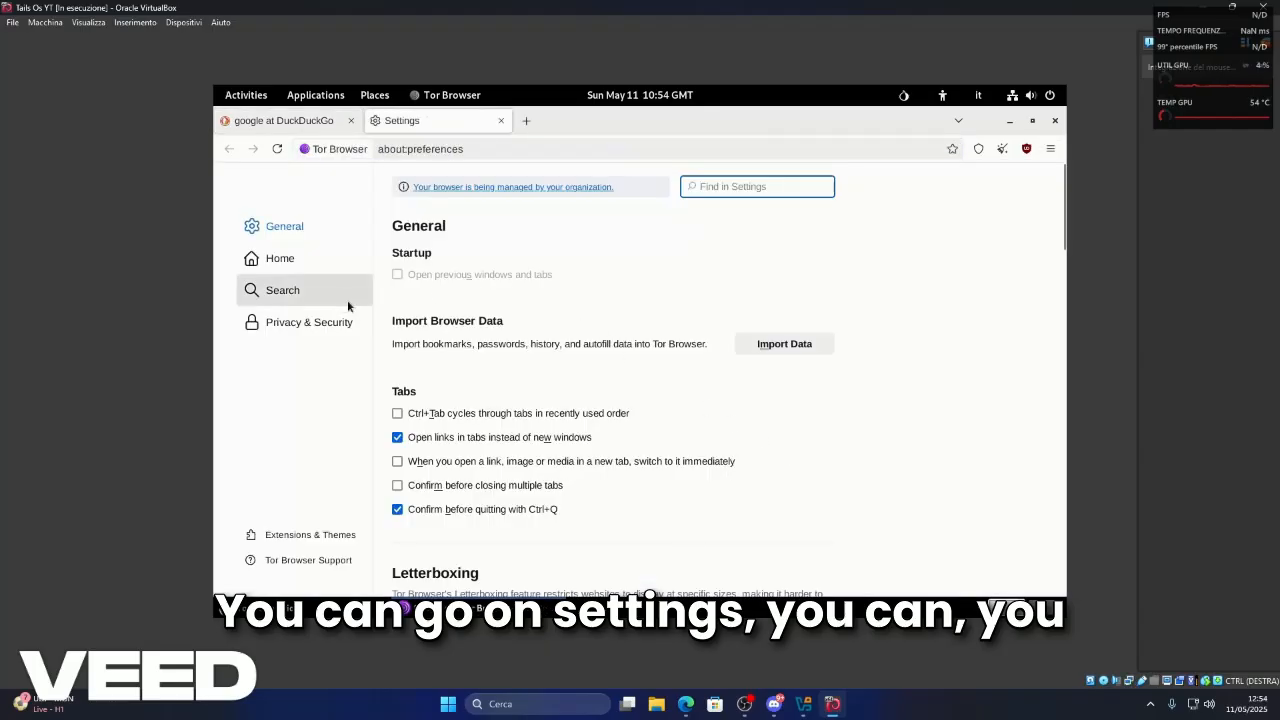
pyautogui.scroll(-10, 565, 345)
pyautogui.scroll(5, 565, 345)
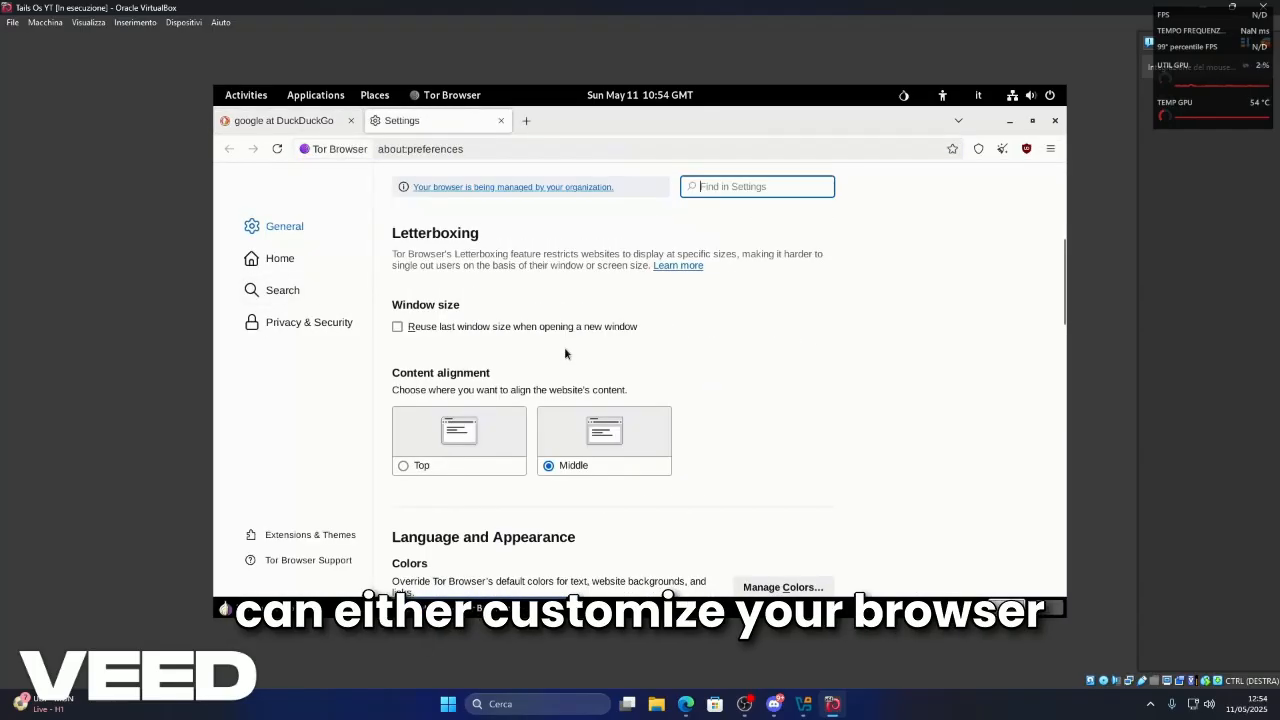
pyautogui.scroll(-6, 561, 347)
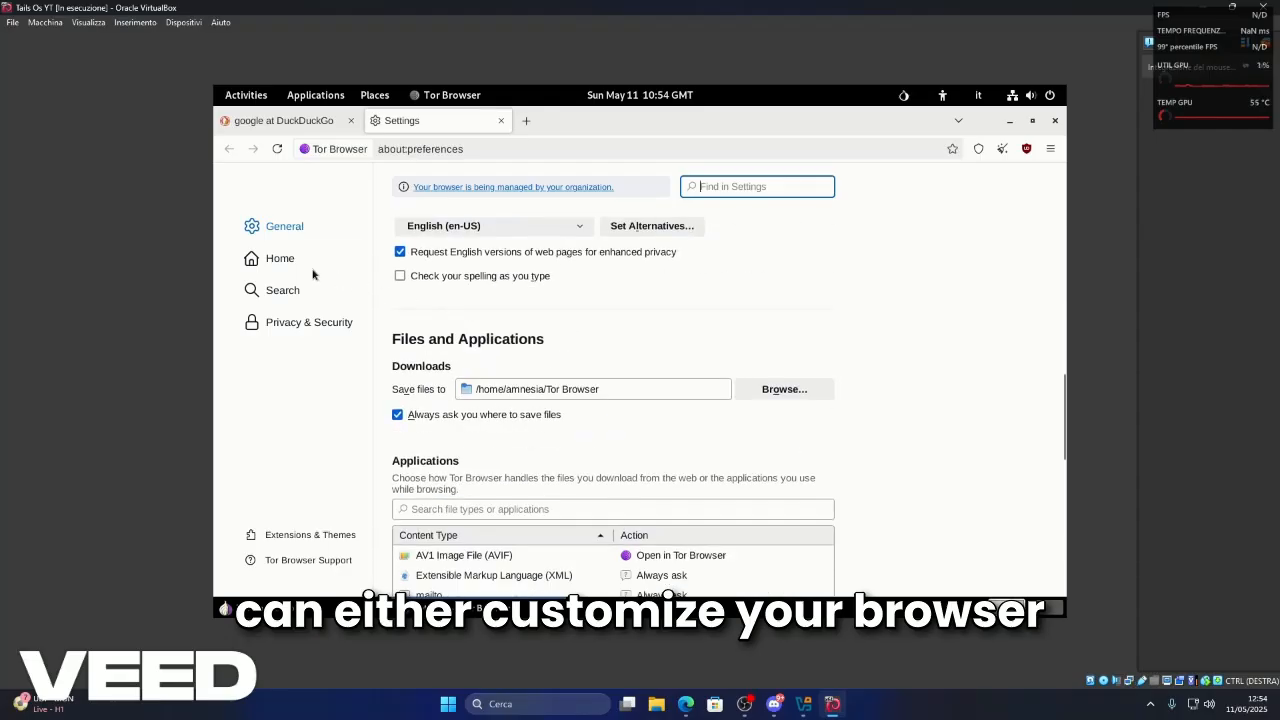
# Step: Set the browser's security level to Safest in the Privacy & Security settings
pyautogui.click(305, 324)
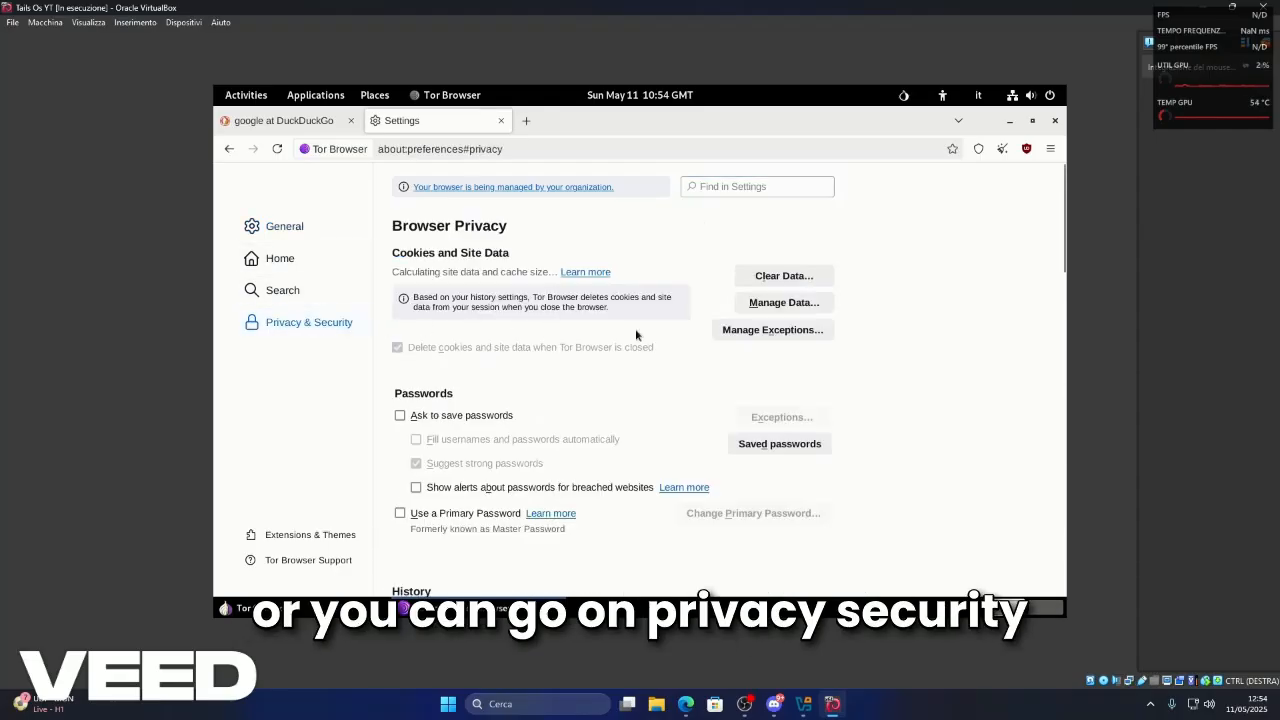
pyautogui.scroll(-5, 514, 328)
pyautogui.scroll(5, 524, 325)
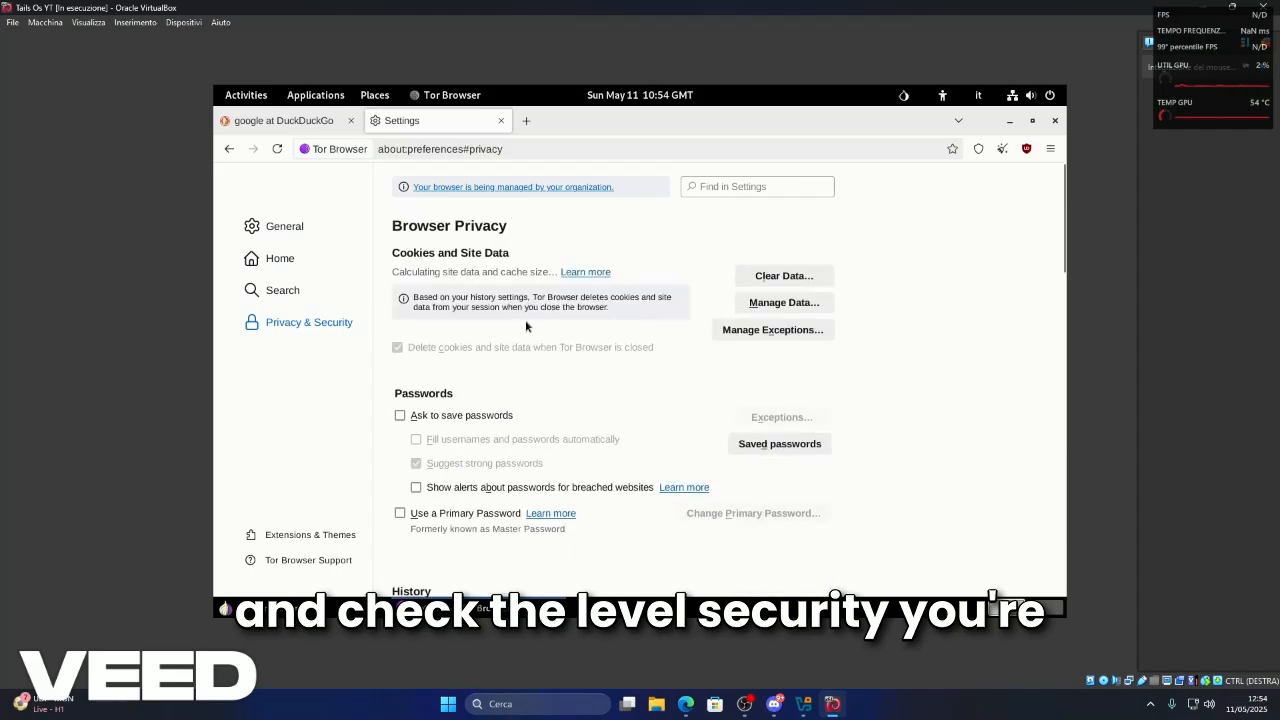
pyautogui.scroll(-10, 530, 310)
pyautogui.scroll(1, 537, 305)
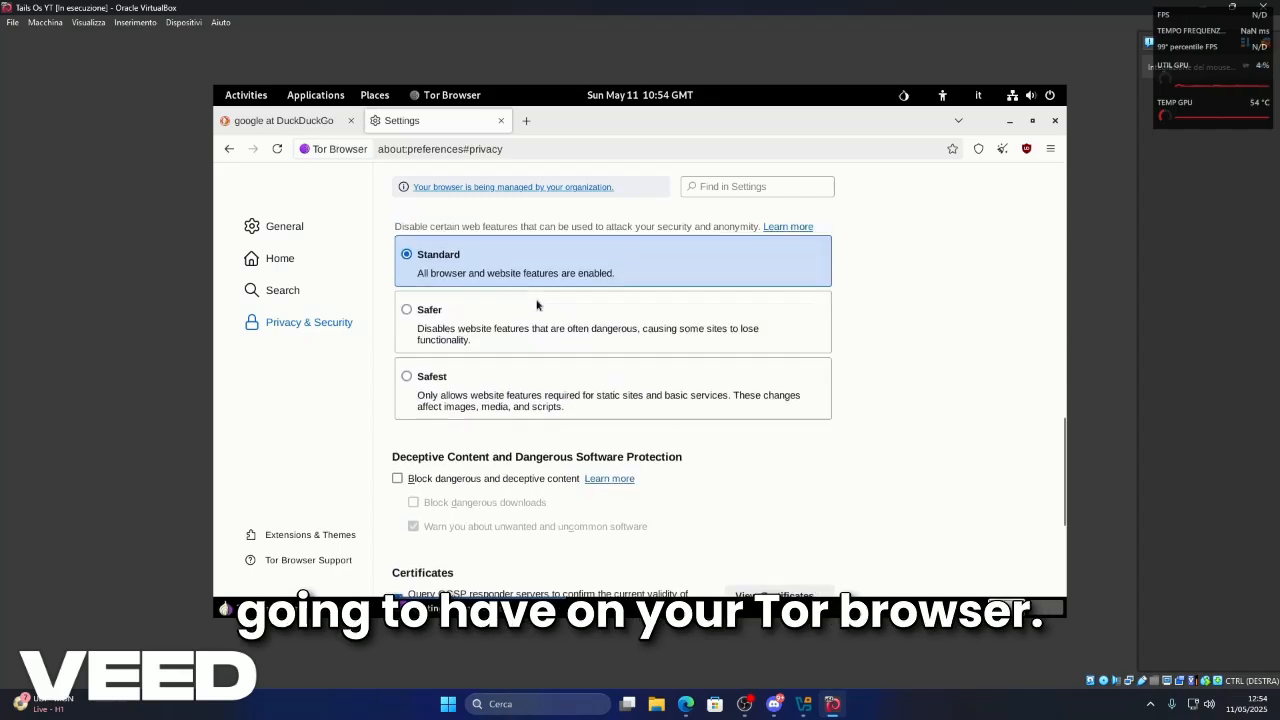
pyautogui.scroll(2, 537, 305)
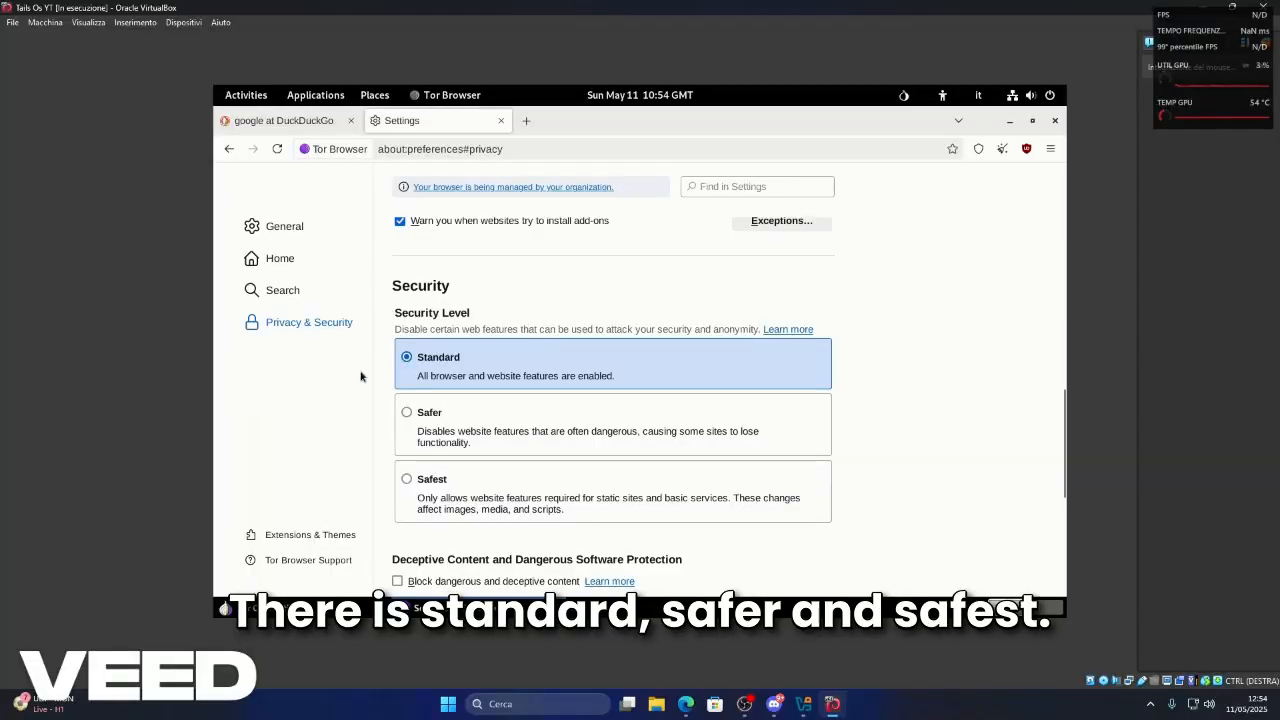
pyautogui.click(403, 481)
# Step: Load about:config in a new tab, accept the risk and search the preferences for javascript
pyautogui.click(526, 120)
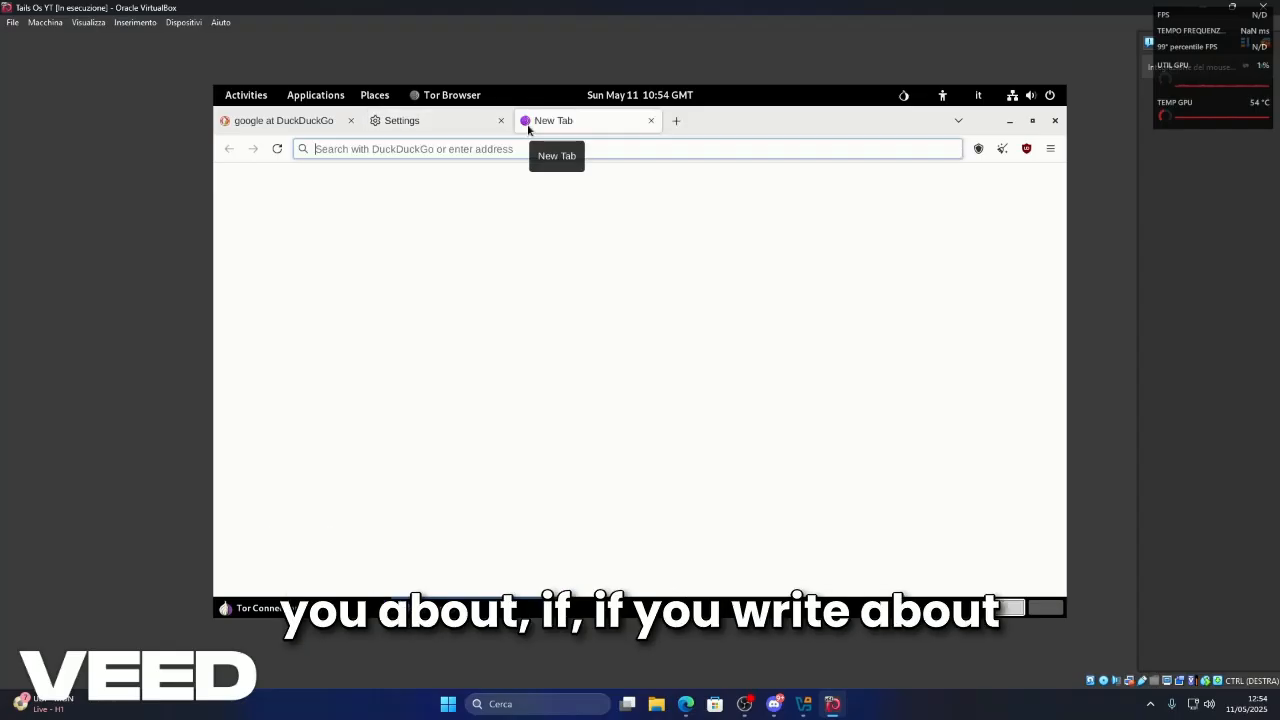
pyautogui.write('about')
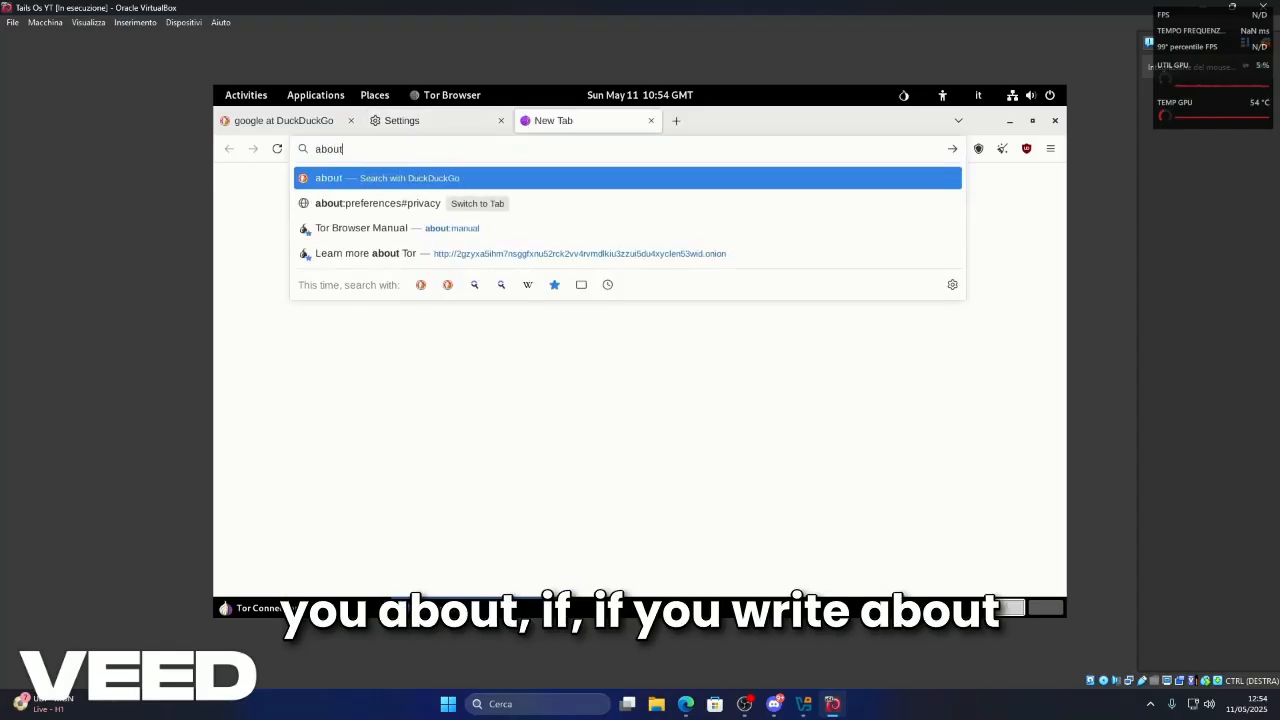
pyautogui.write(':config')
pyautogui.press('Return')
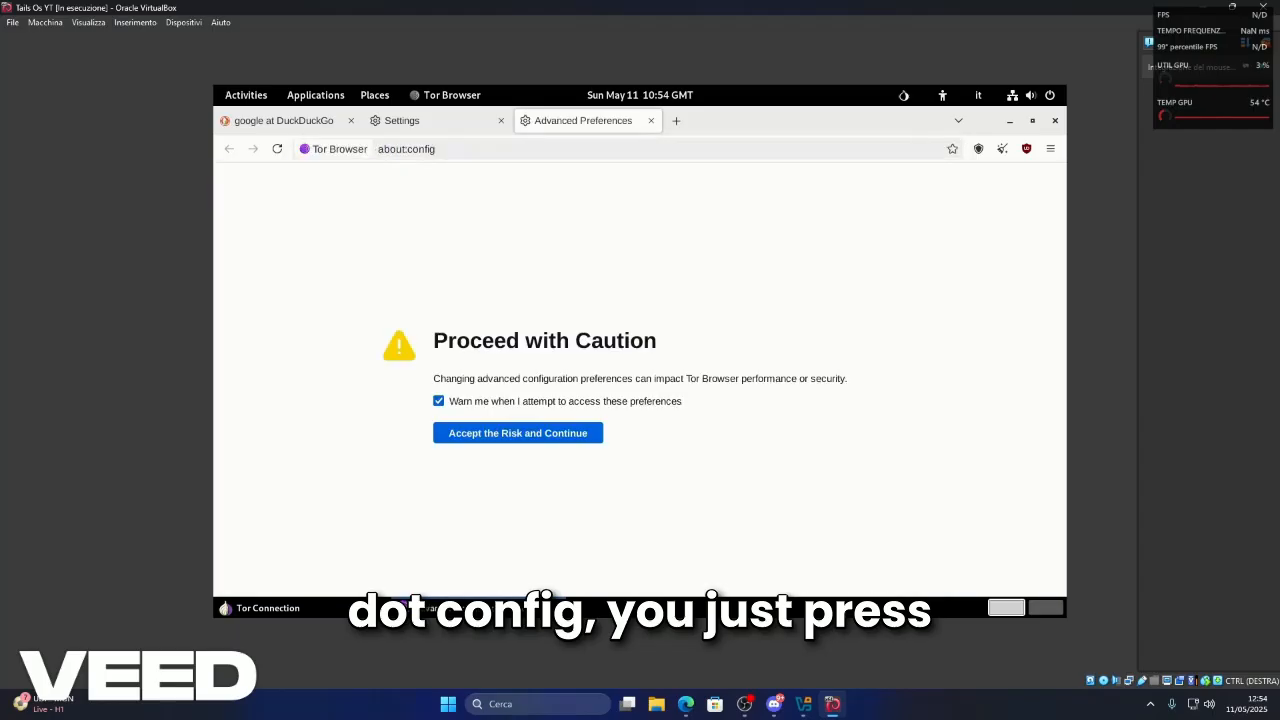
pyautogui.click(512, 438)
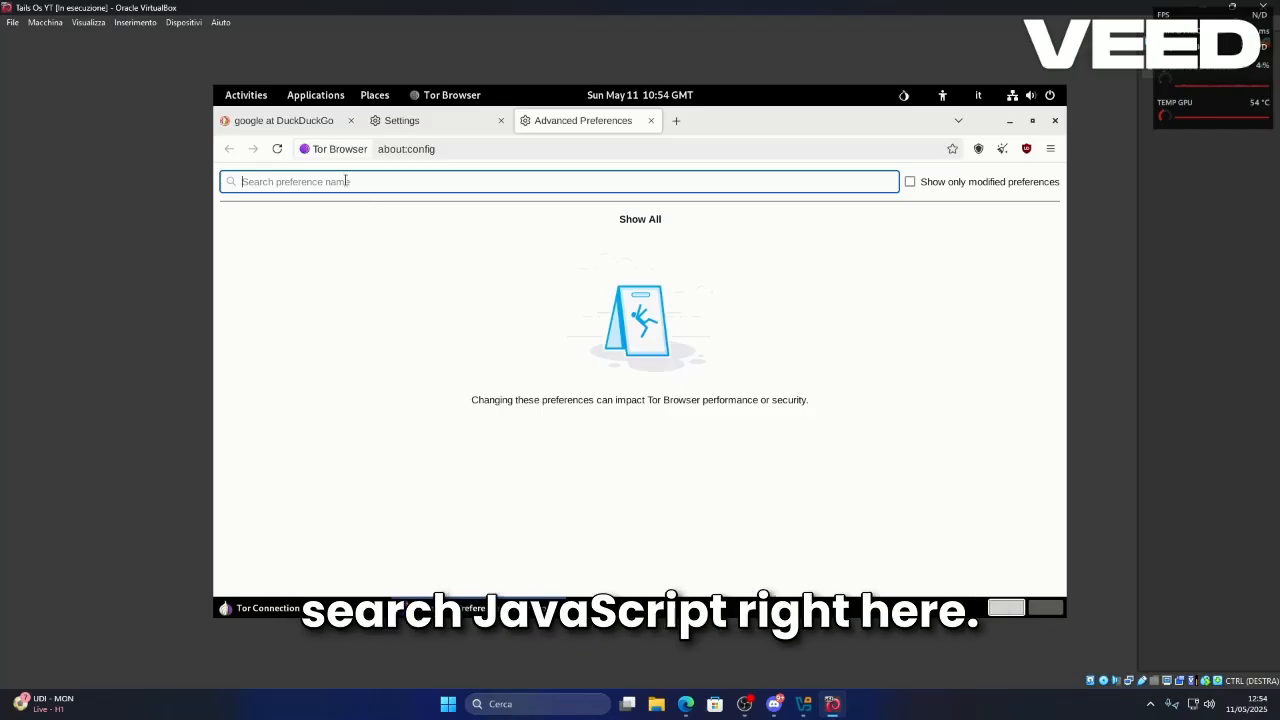
pyautogui.write('javascript')
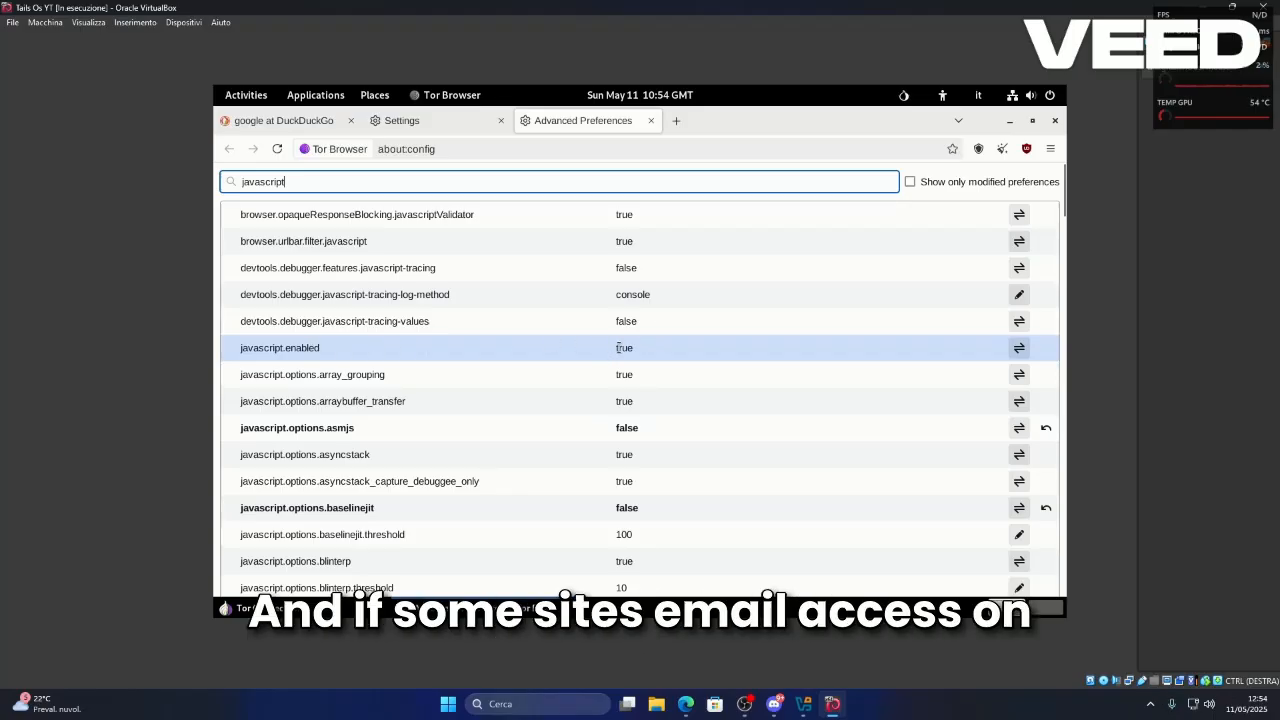
# Step: Set the javascript.enabled preference to false
pyautogui.moveTo(617, 348); pyautogui.dragTo(640, 351)
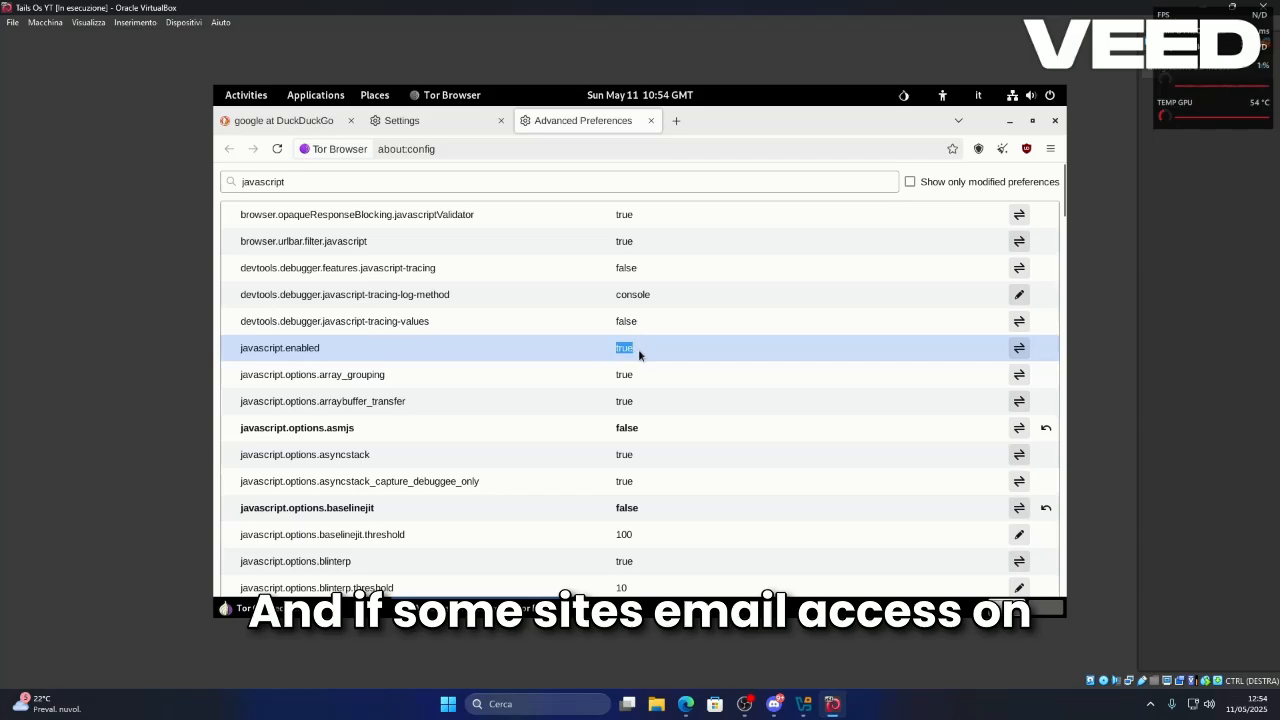
pyautogui.click(649, 351)
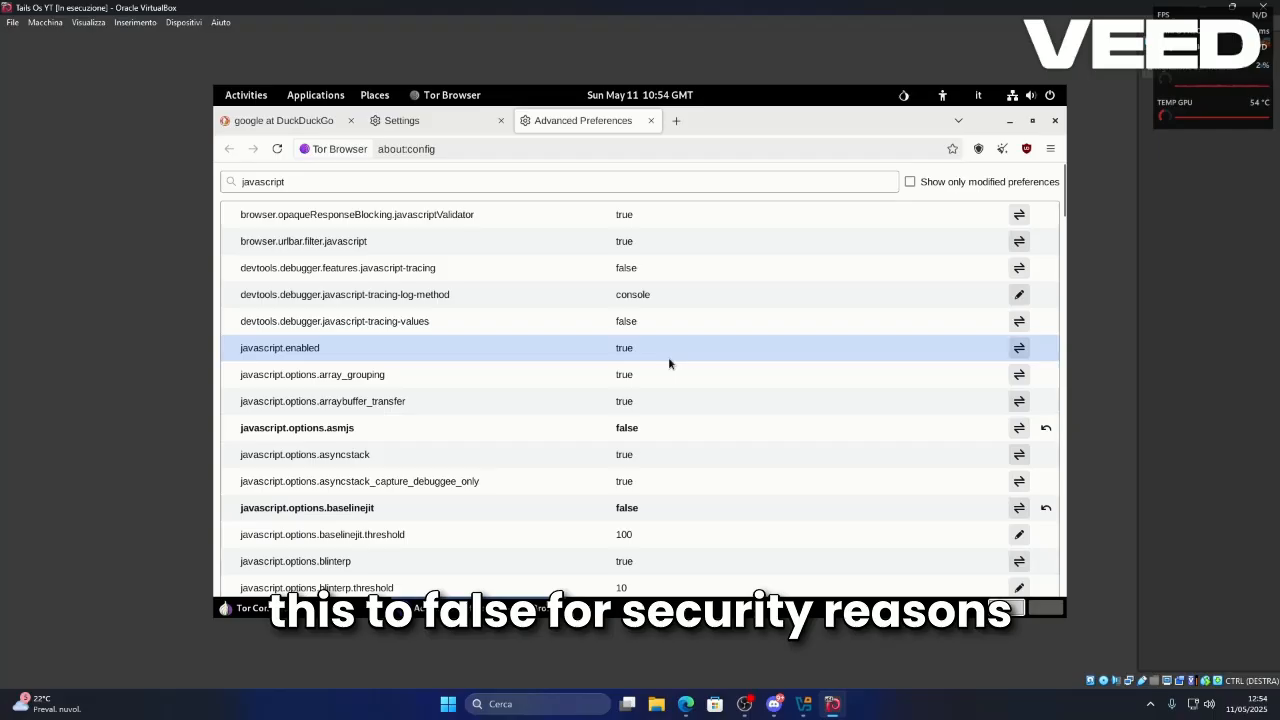
pyautogui.click(1019, 348)
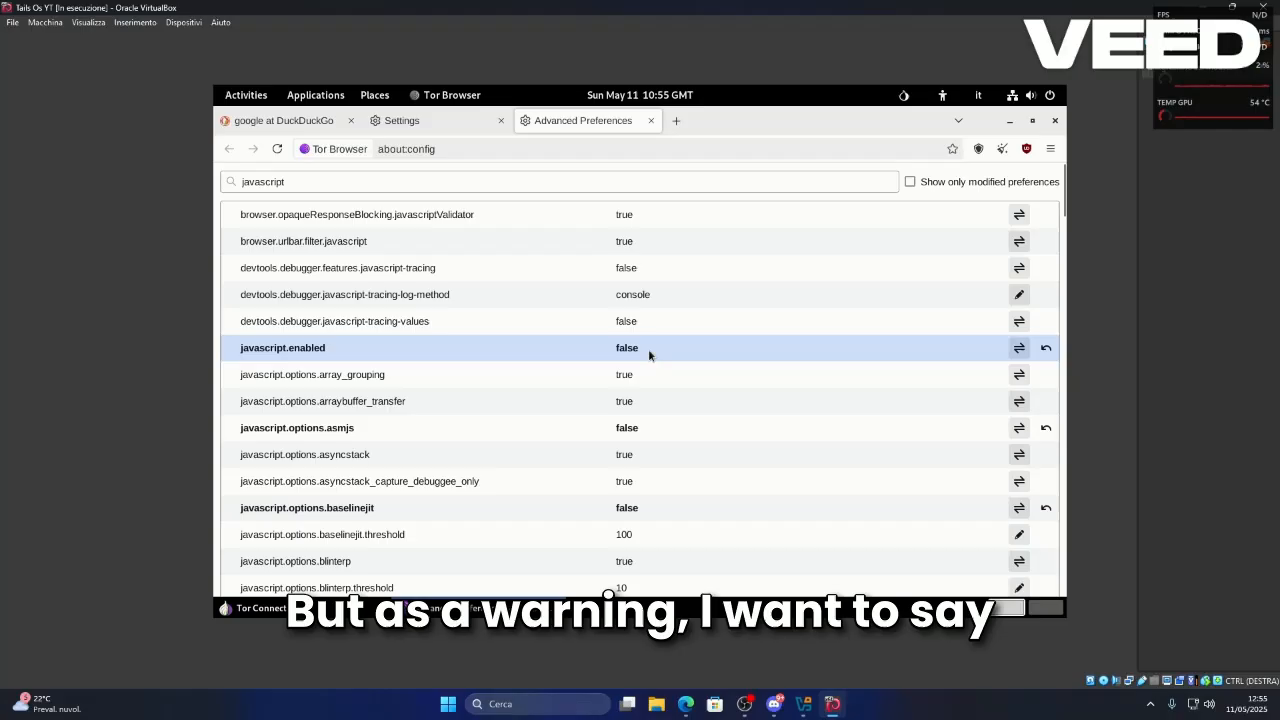
# Step: Look over the open search results and Settings pages, and return to the Advanced Preferences page
pyautogui.click(325, 122)
pyautogui.click(496, 128)
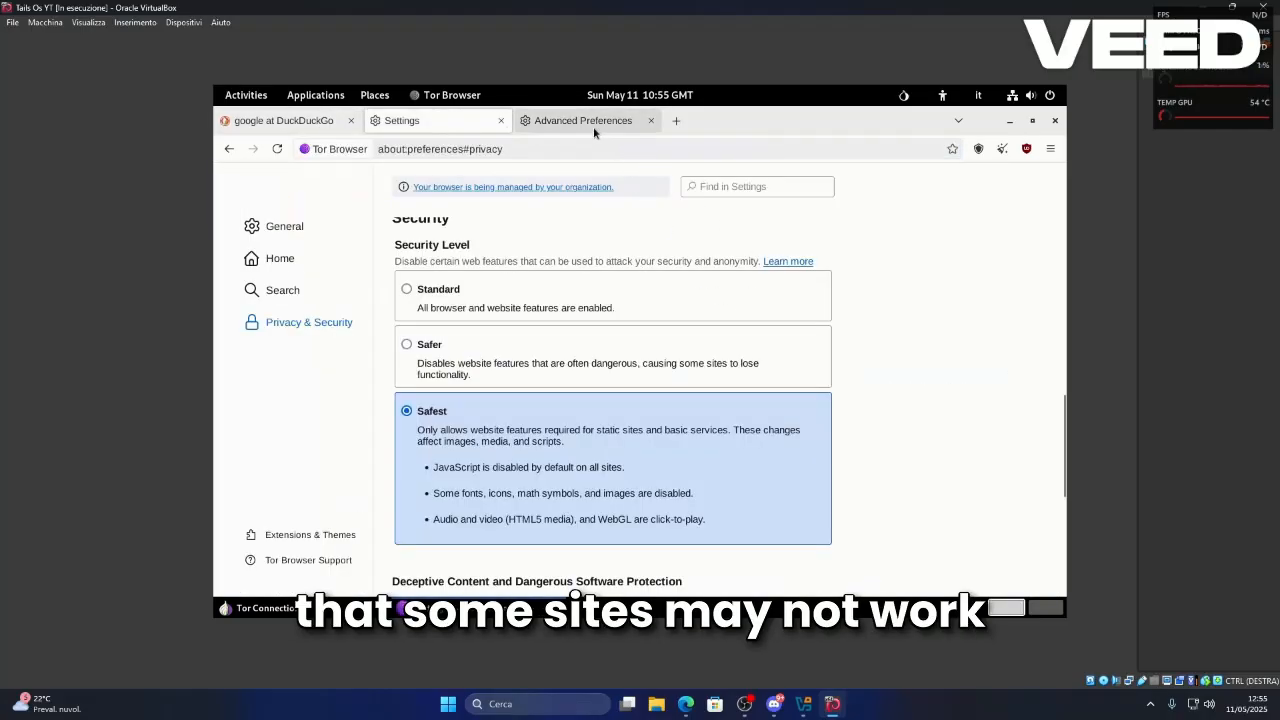
pyautogui.click(593, 126)
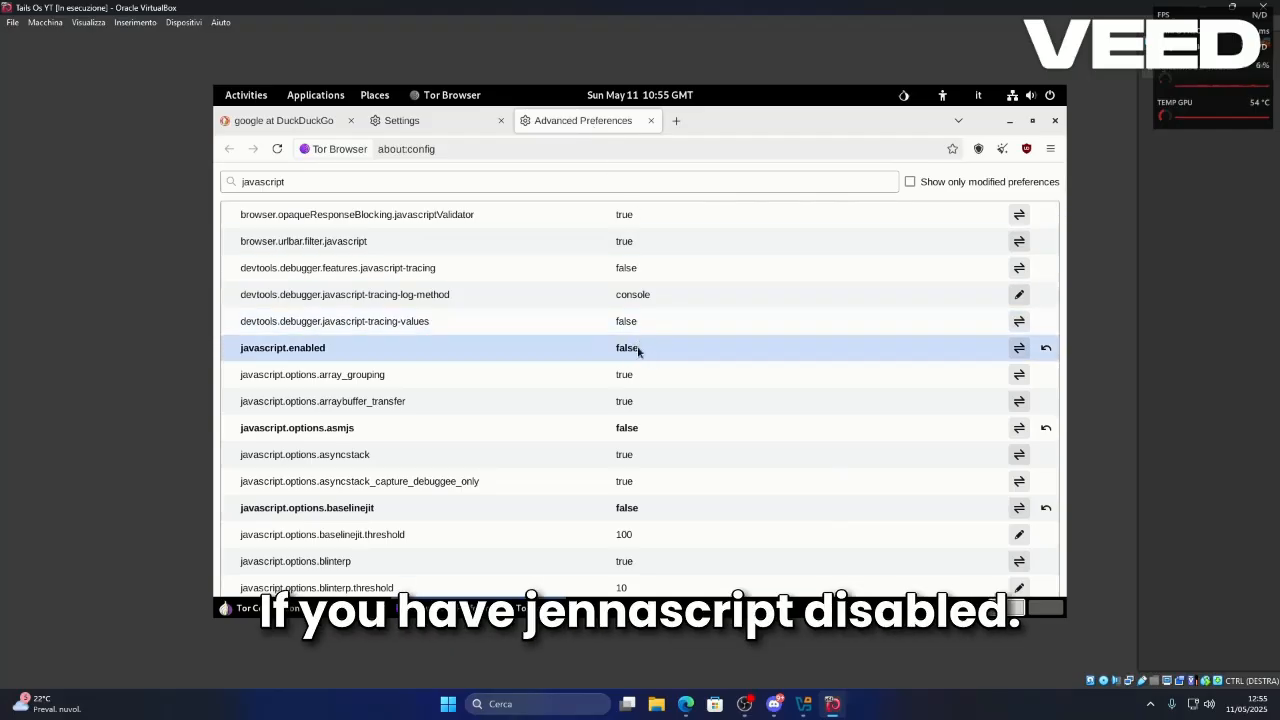
# Step: Minimize the Tor Browser and Tor Connection windows to clear the Tails desktop
pyautogui.moveTo(797, 129); pyautogui.dragTo(781, 211)
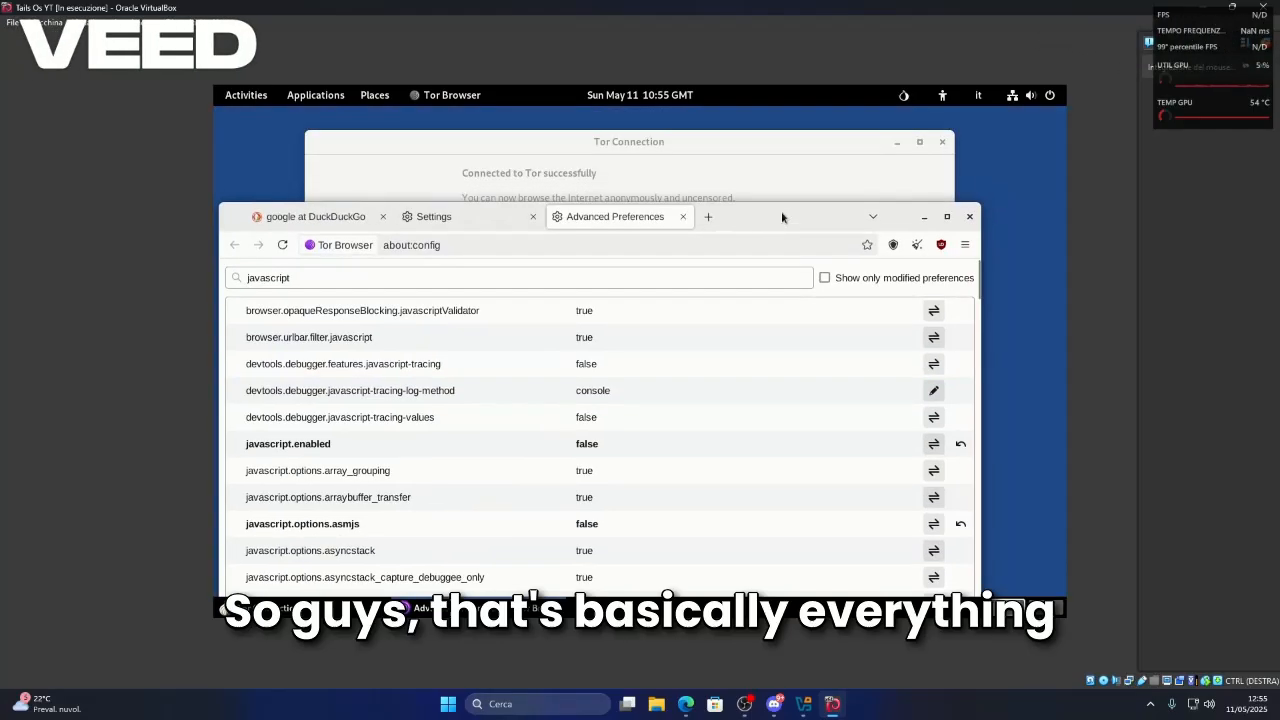
pyautogui.click(927, 216)
pyautogui.click(897, 141)
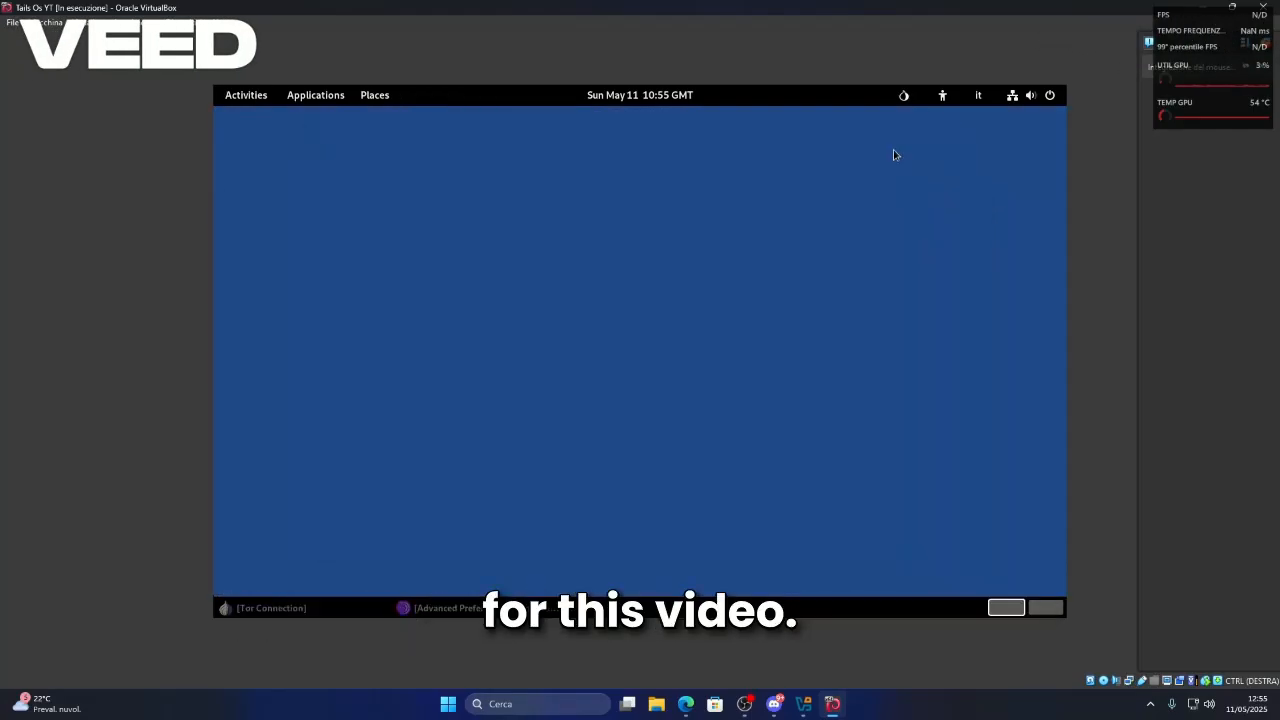